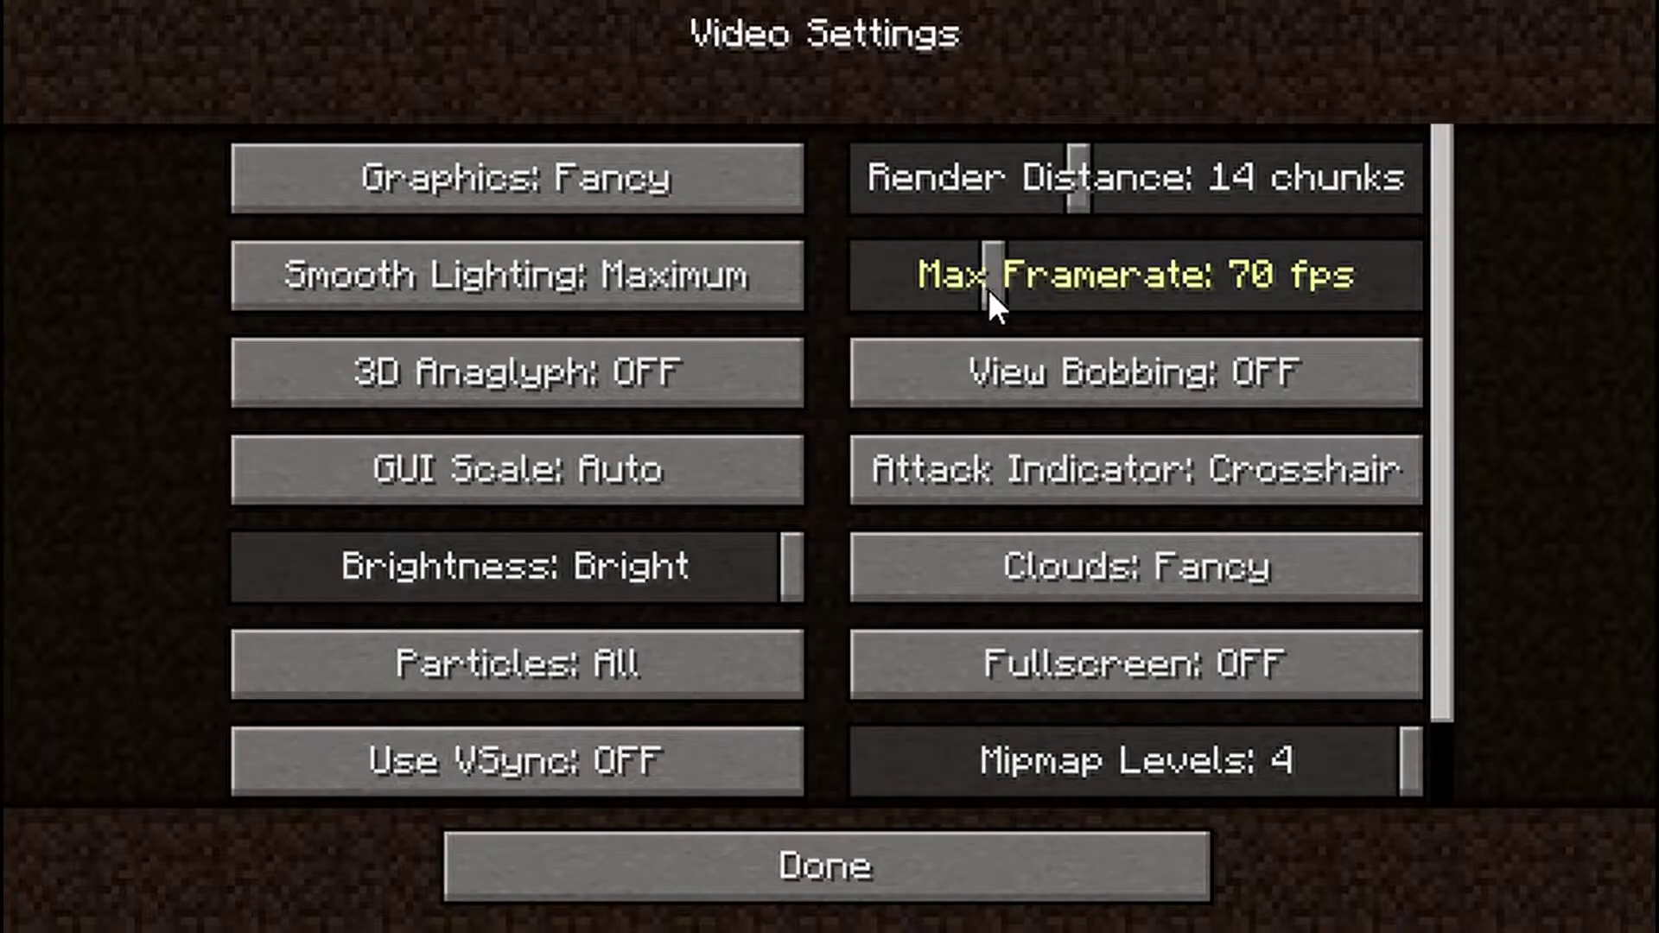
Step: Drag Minecraft's Max Framerate slider to 80 fps and browse the other Video settings
{"action": "left_click_drag", "start_coordinate": [988, 288], "coordinate": [1034, 267]}
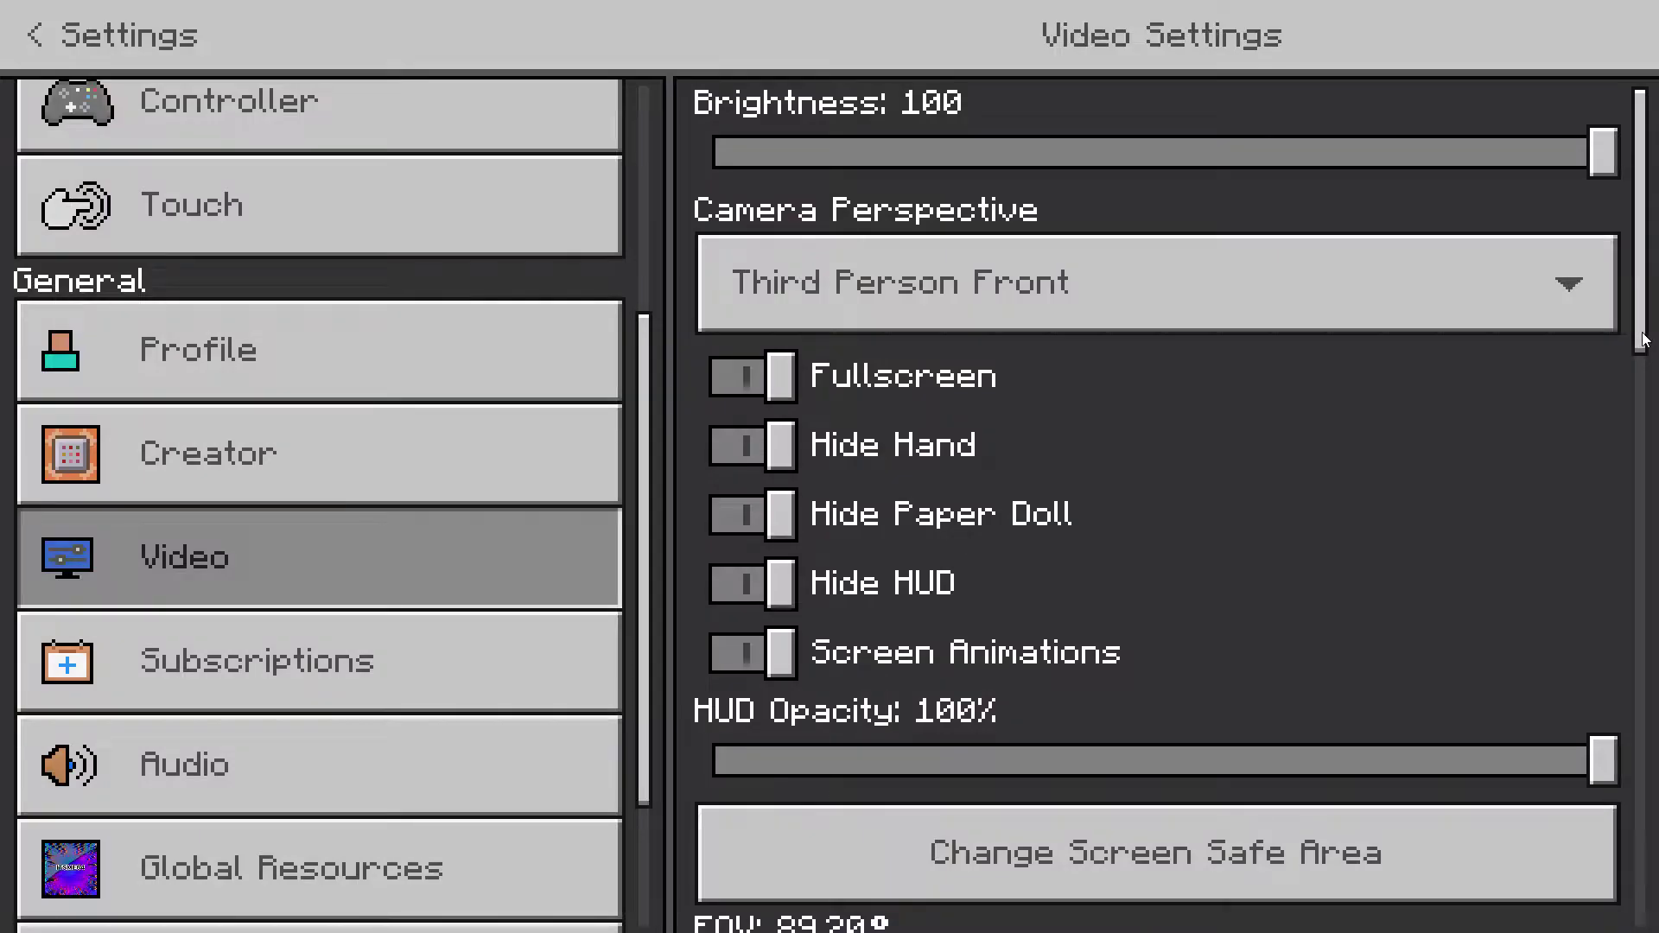
{"action": "scroll", "coordinate": [1158, 501], "scroll_direction": "down", "scroll_amount": 5}
{"action": "scroll", "coordinate": [1642, 376], "scroll_direction": "down", "scroll_amount": 10}
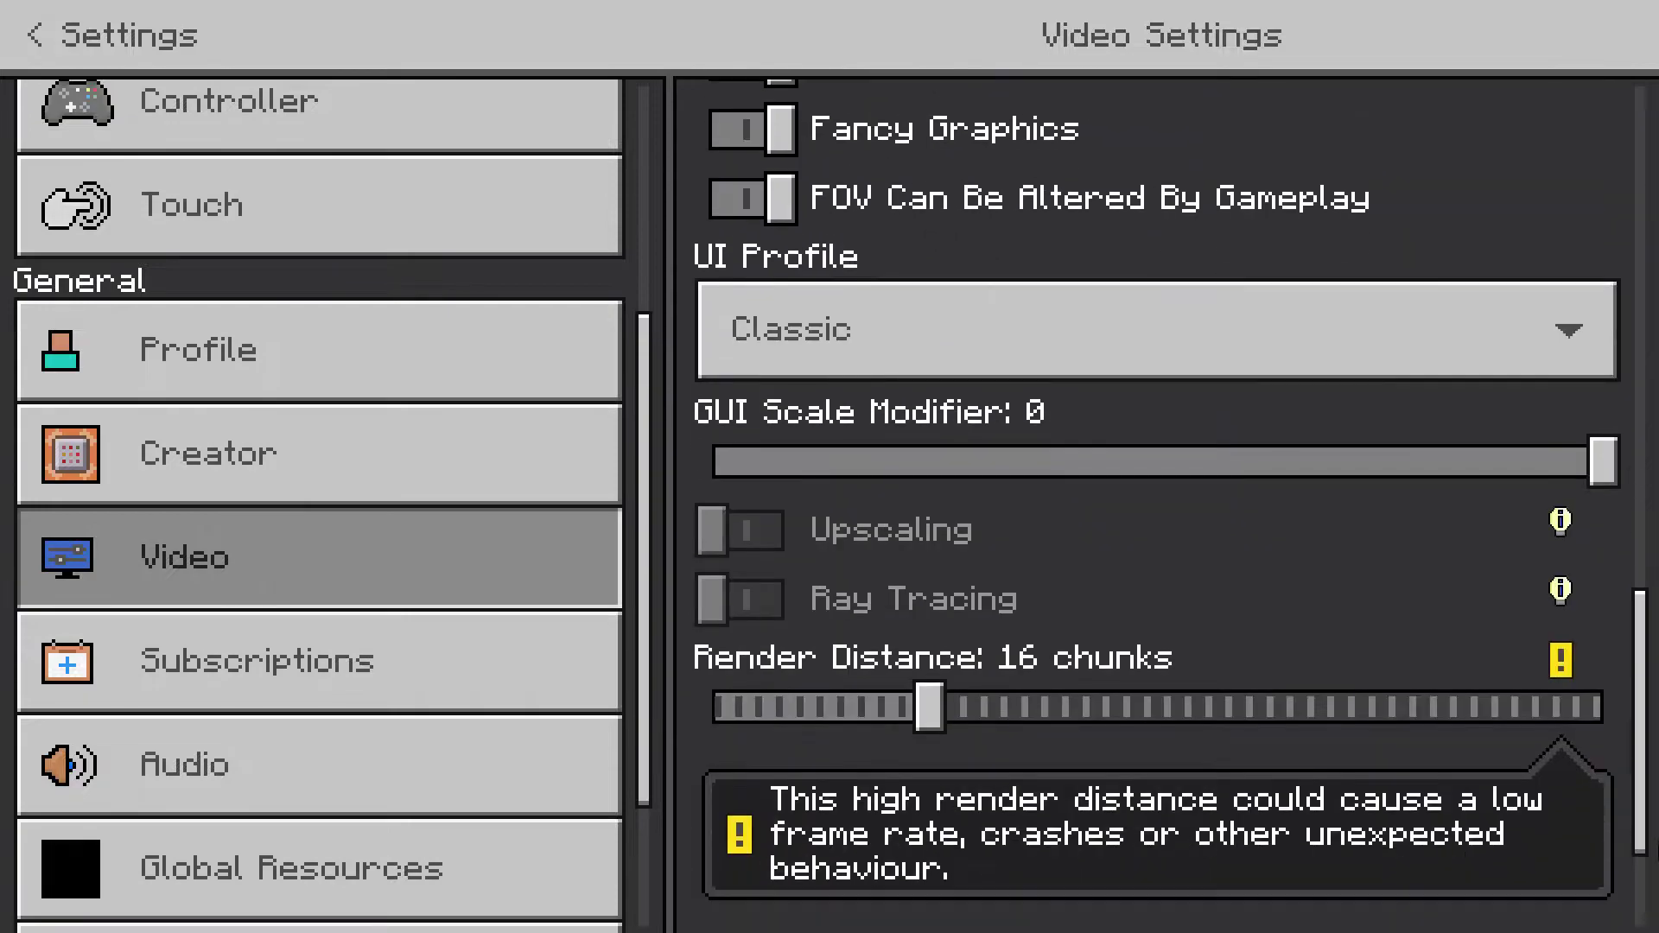
{"action": "scroll", "coordinate": [1642, 375], "scroll_direction": "up", "scroll_amount": 12}
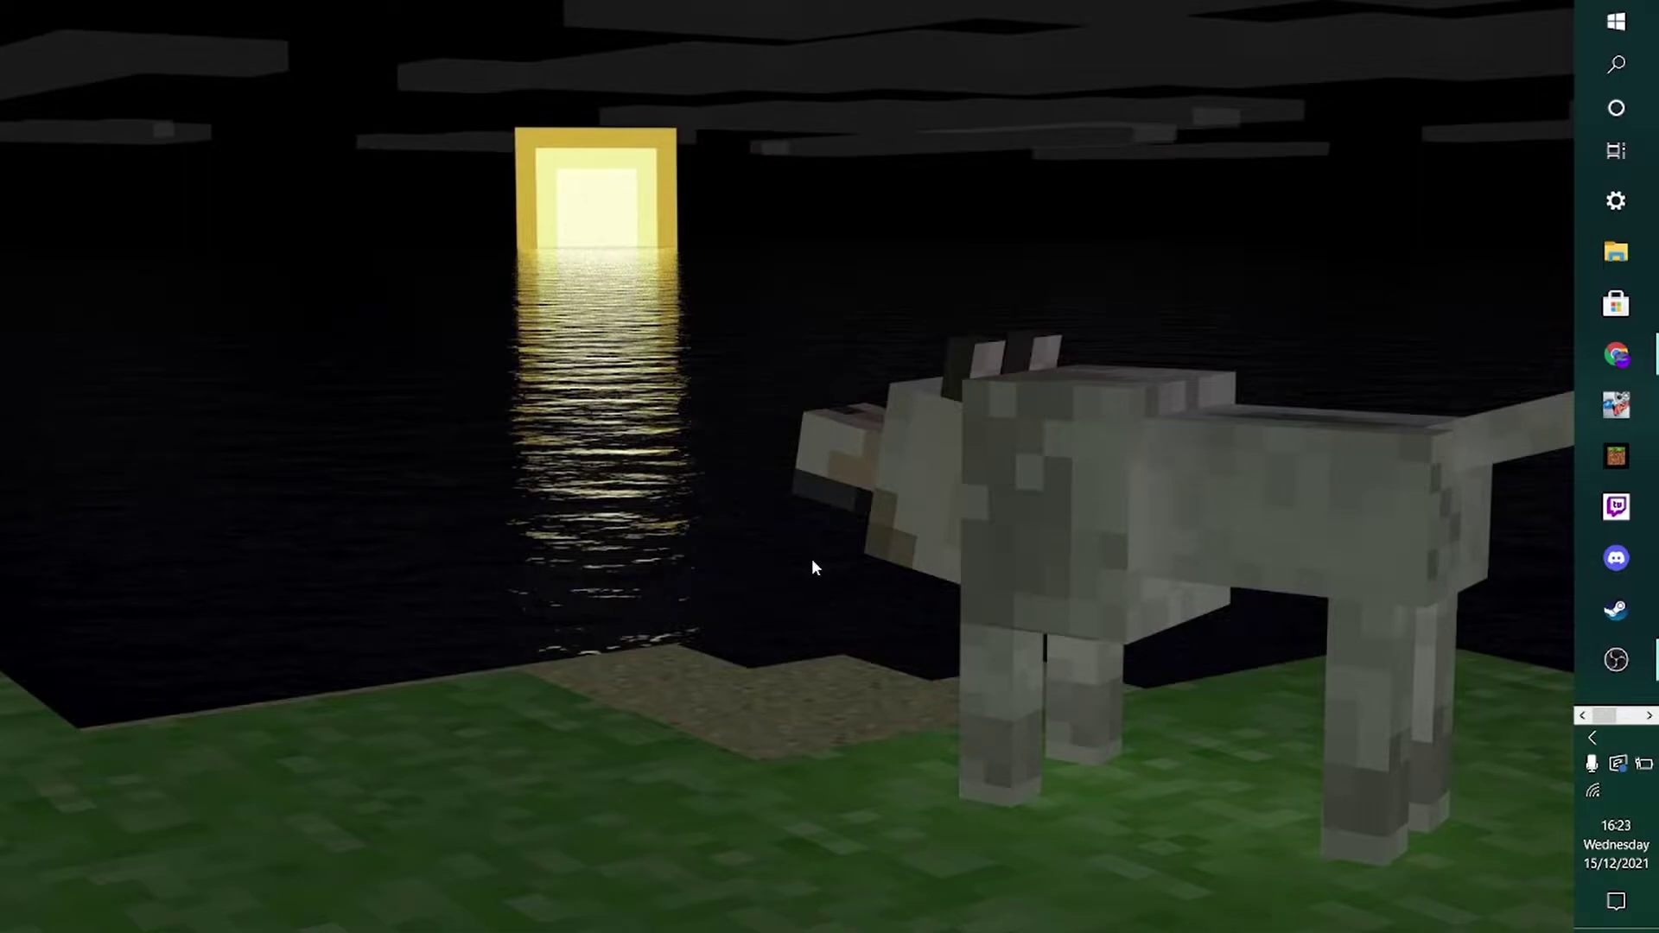
Step: Run %appdata% from Windows Run and maximize the File Explorer window that opens
{"action": "key", "text": "super+r"}
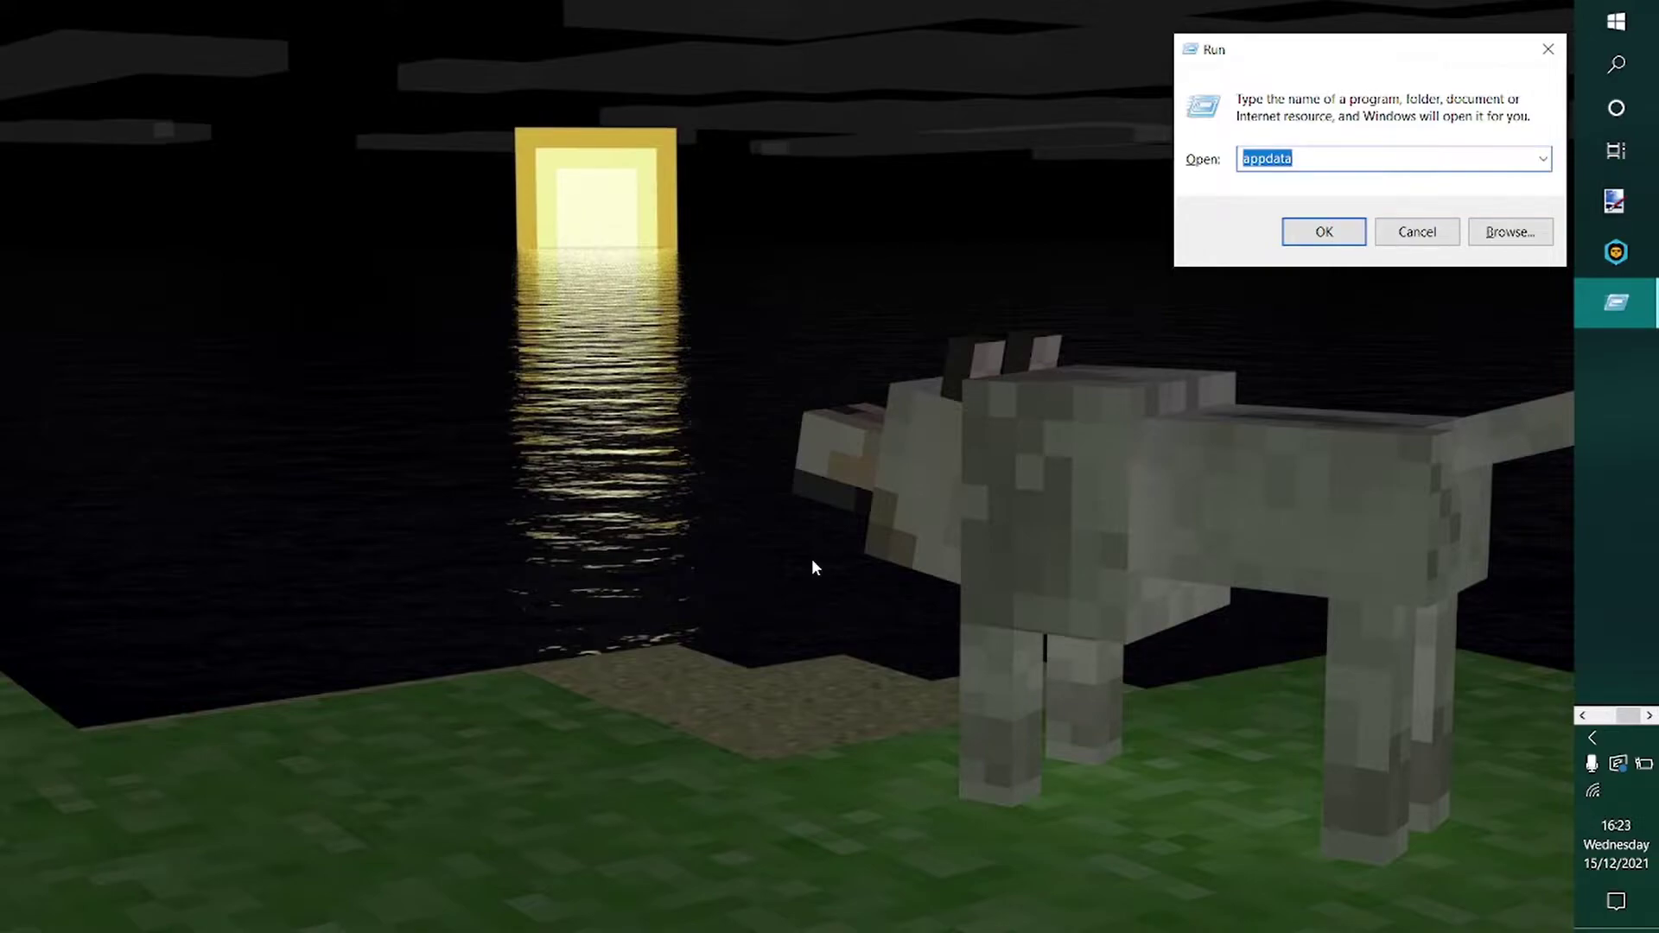
{"action": "type", "text": "%"}
{"action": "left_click", "coordinate": [1319, 234]}
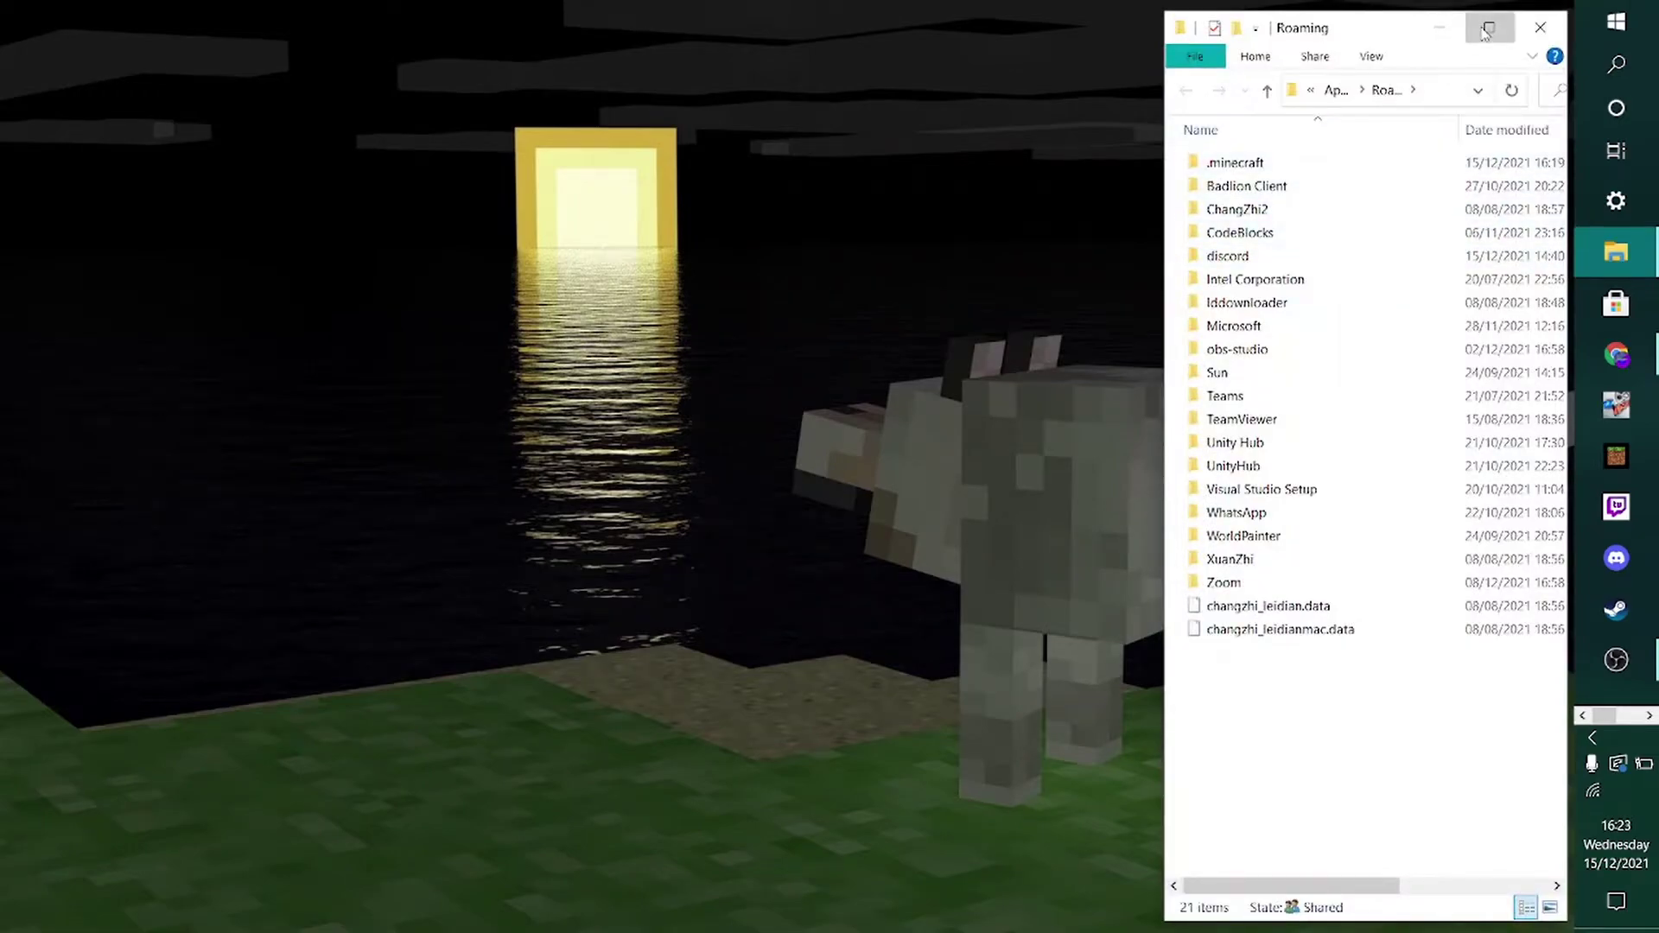
{"action": "left_click", "coordinate": [1489, 28]}
Step: Go up to the AppData folder and open its Local folder
{"action": "left_click", "coordinate": [309, 71]}
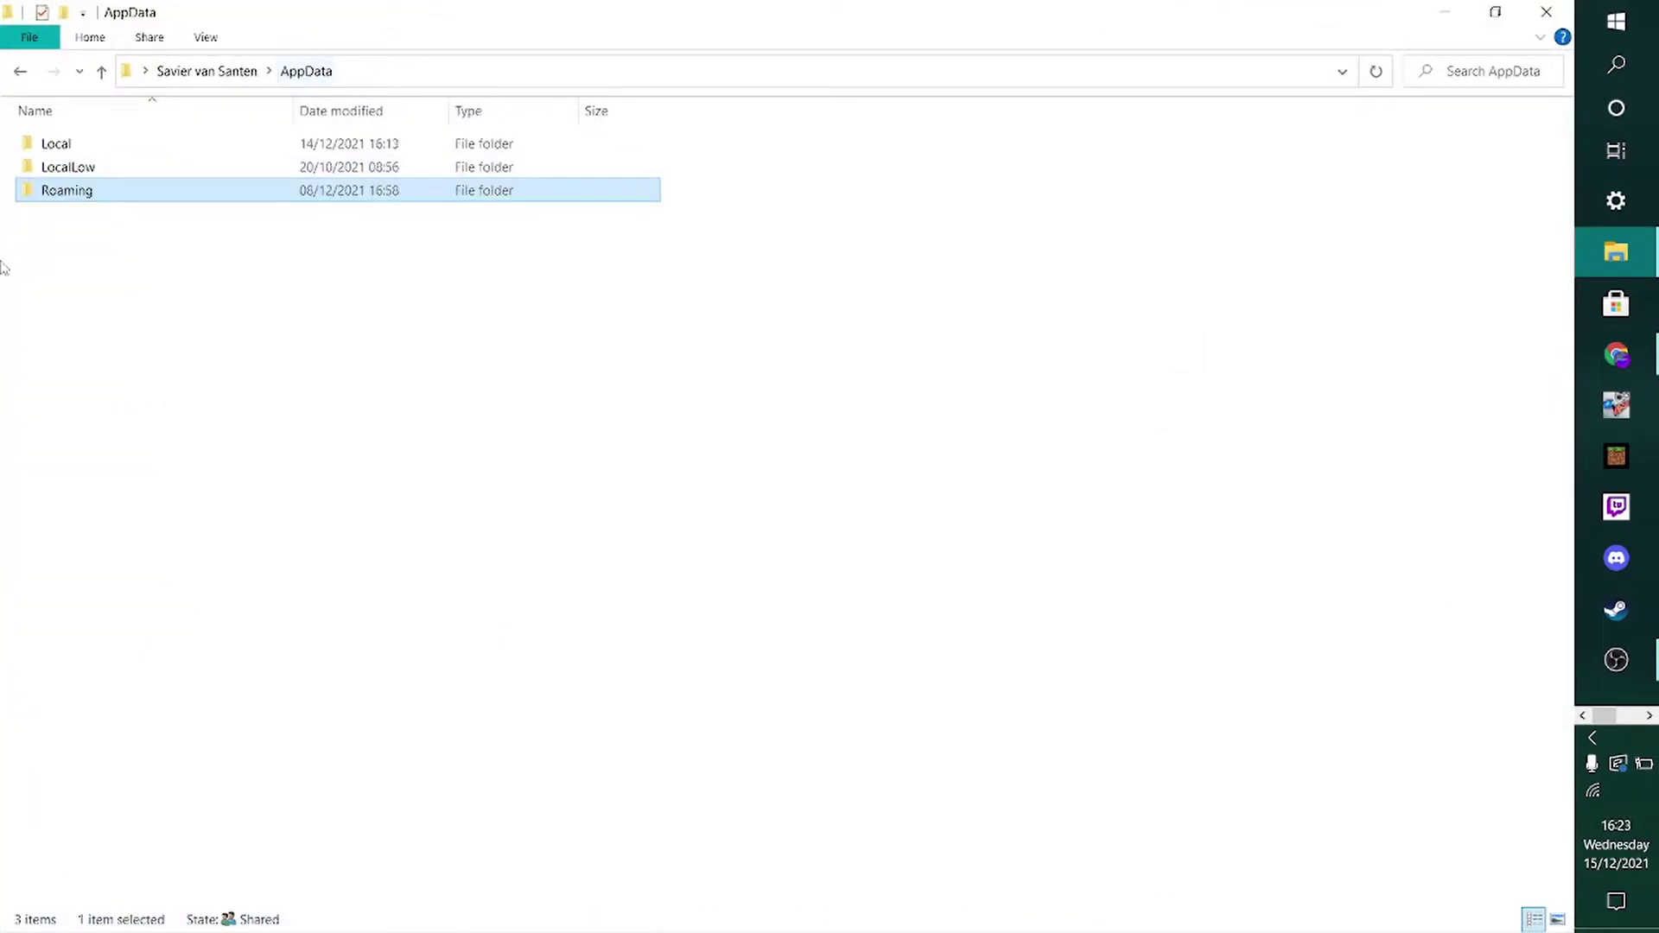
{"action": "left_click", "coordinate": [420, 318]}
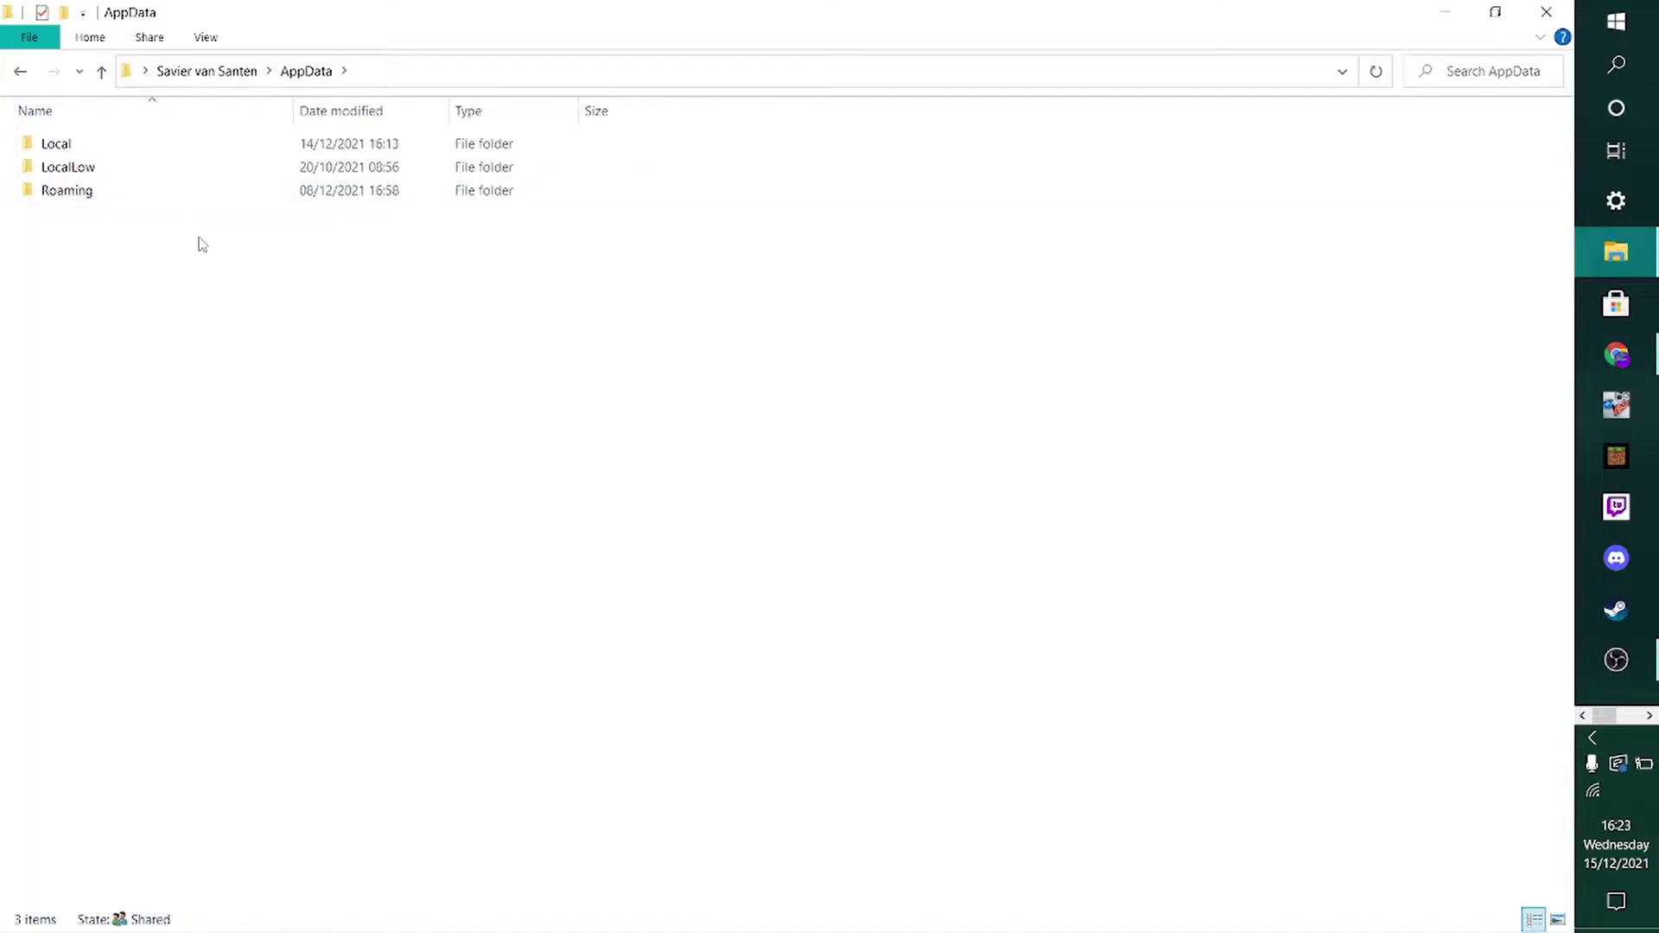
{"action": "double_click", "coordinate": [149, 147]}
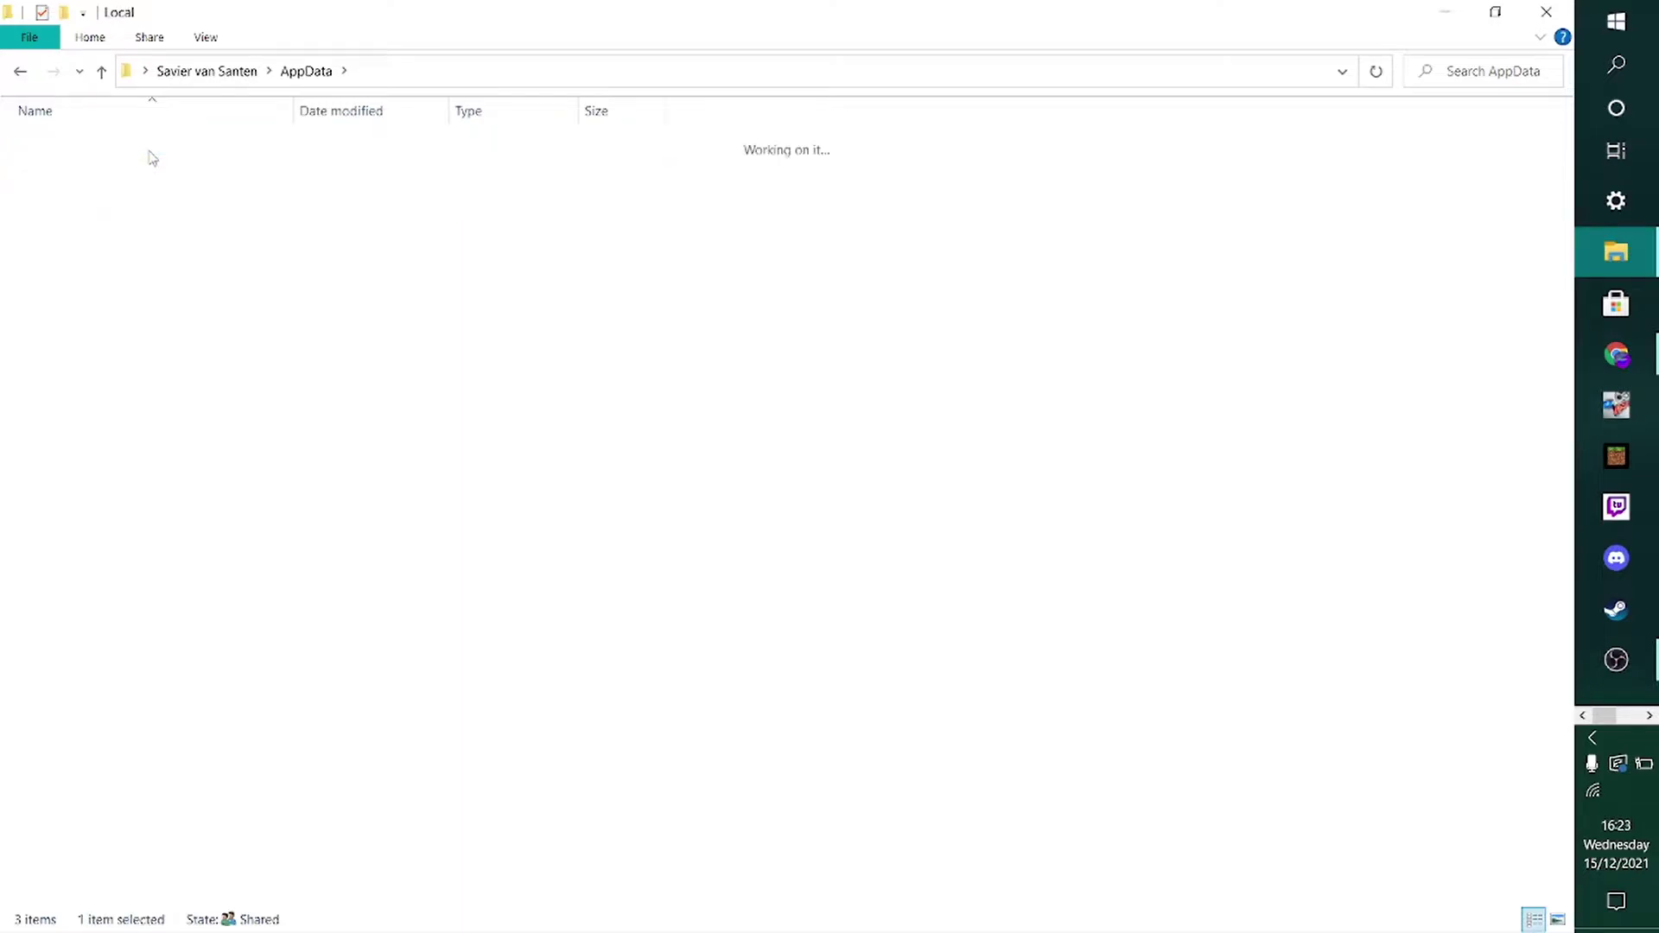
{"action": "scroll", "coordinate": [251, 393], "scroll_direction": "down", "scroll_amount": 3}
{"action": "scroll", "coordinate": [251, 393], "scroll_direction": "down", "scroll_amount": 2}
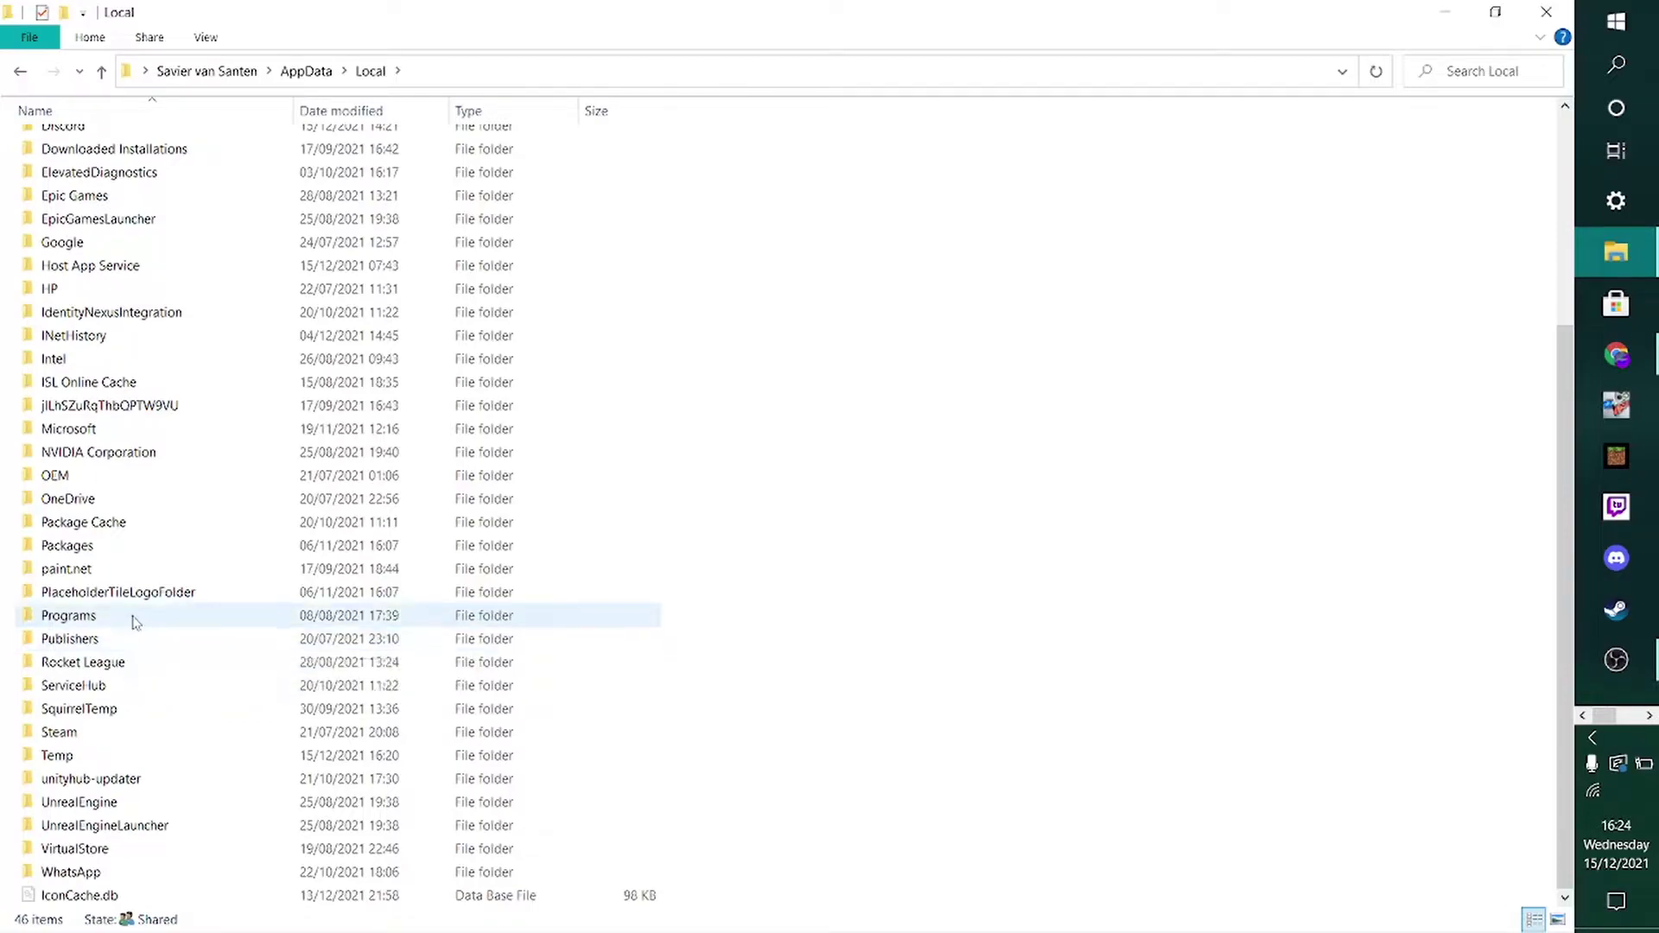
Step: Open the Packages folder inside Local and scroll through its contents
{"action": "left_click", "coordinate": [115, 554]}
{"action": "double_click", "coordinate": [114, 554]}
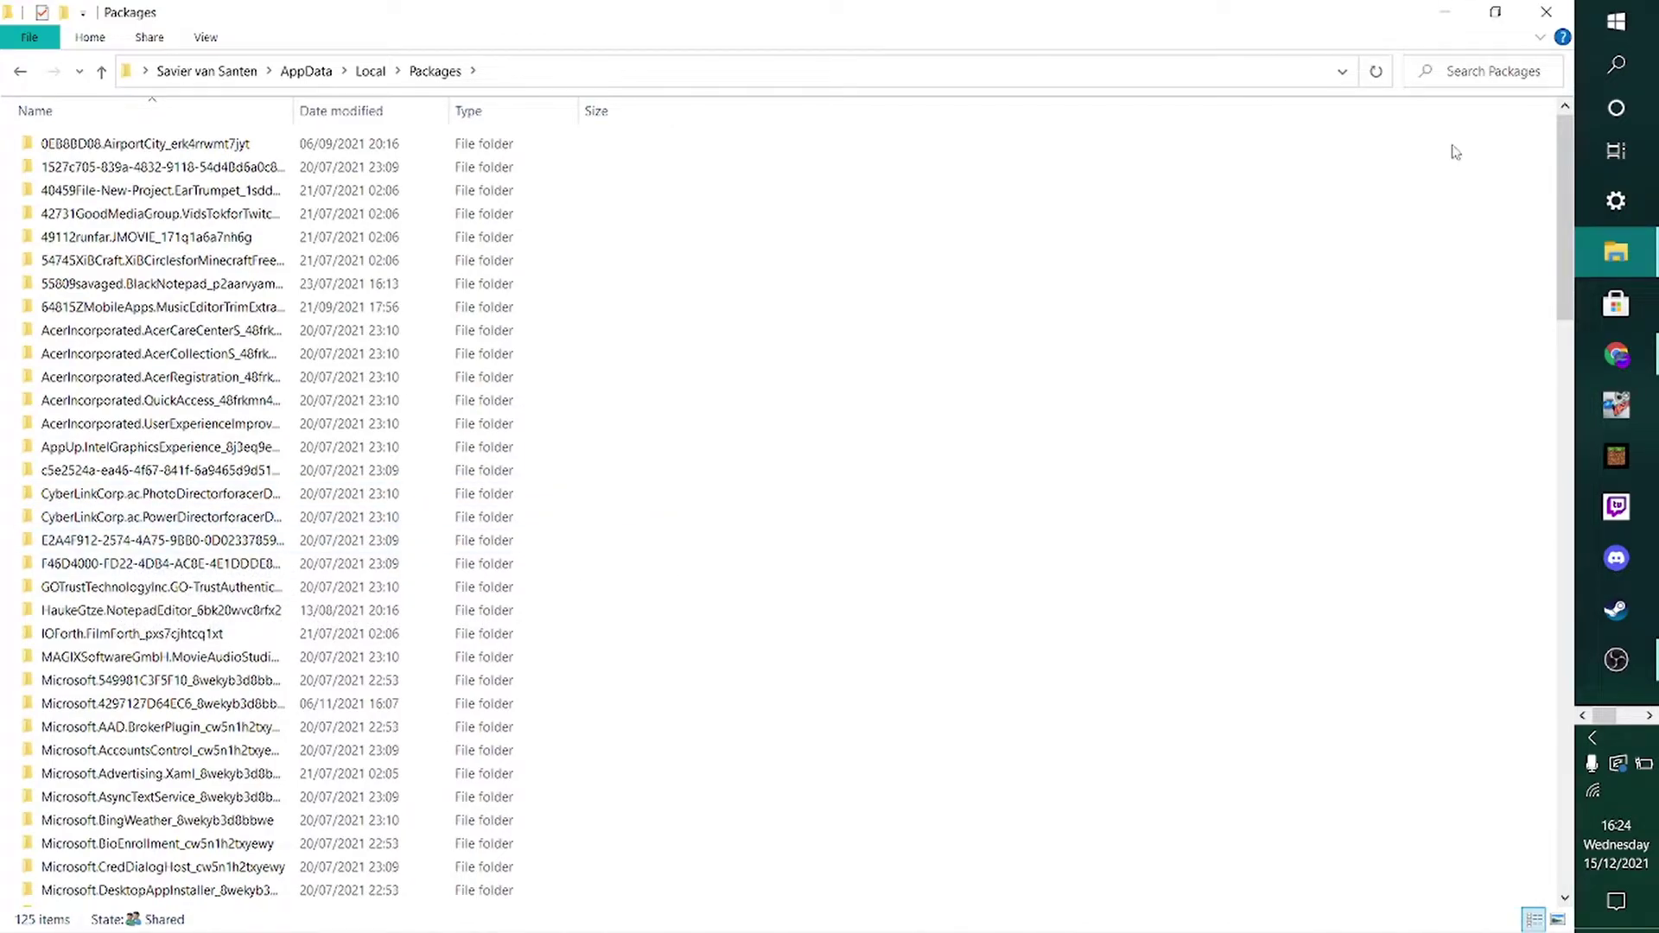
{"action": "scroll", "coordinate": [508, 592], "scroll_direction": "down", "scroll_amount": 18}
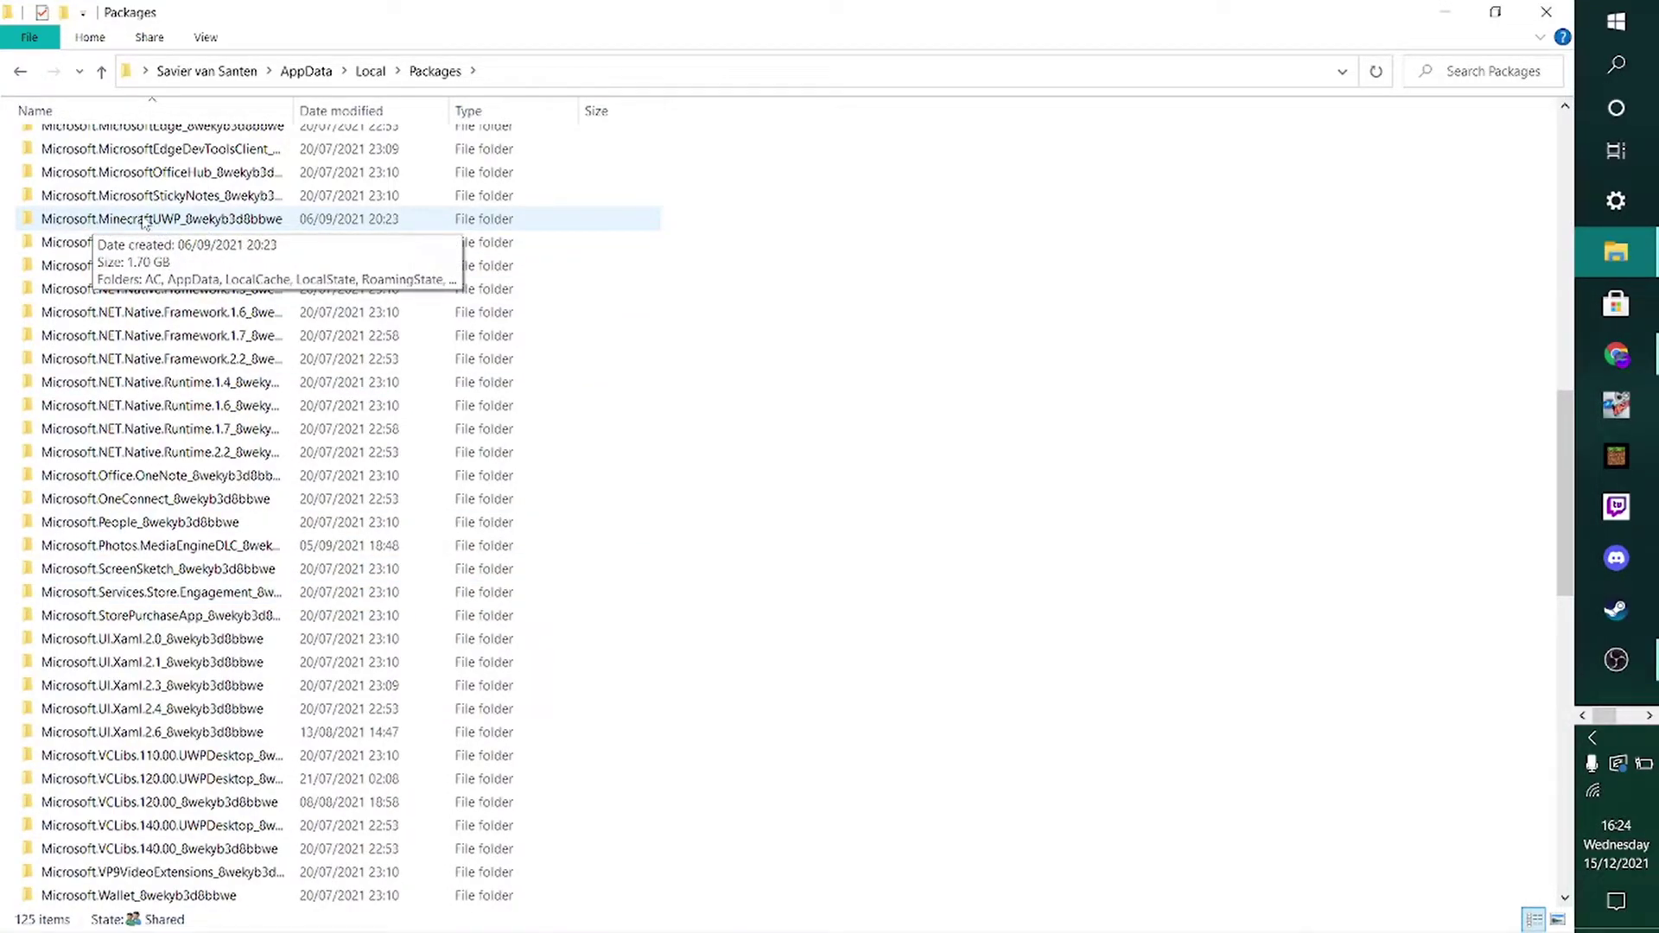
{"action": "scroll", "coordinate": [538, 418], "scroll_direction": "up", "scroll_amount": 15}
{"action": "scroll", "coordinate": [537, 418], "scroll_direction": "down", "scroll_amount": 20}
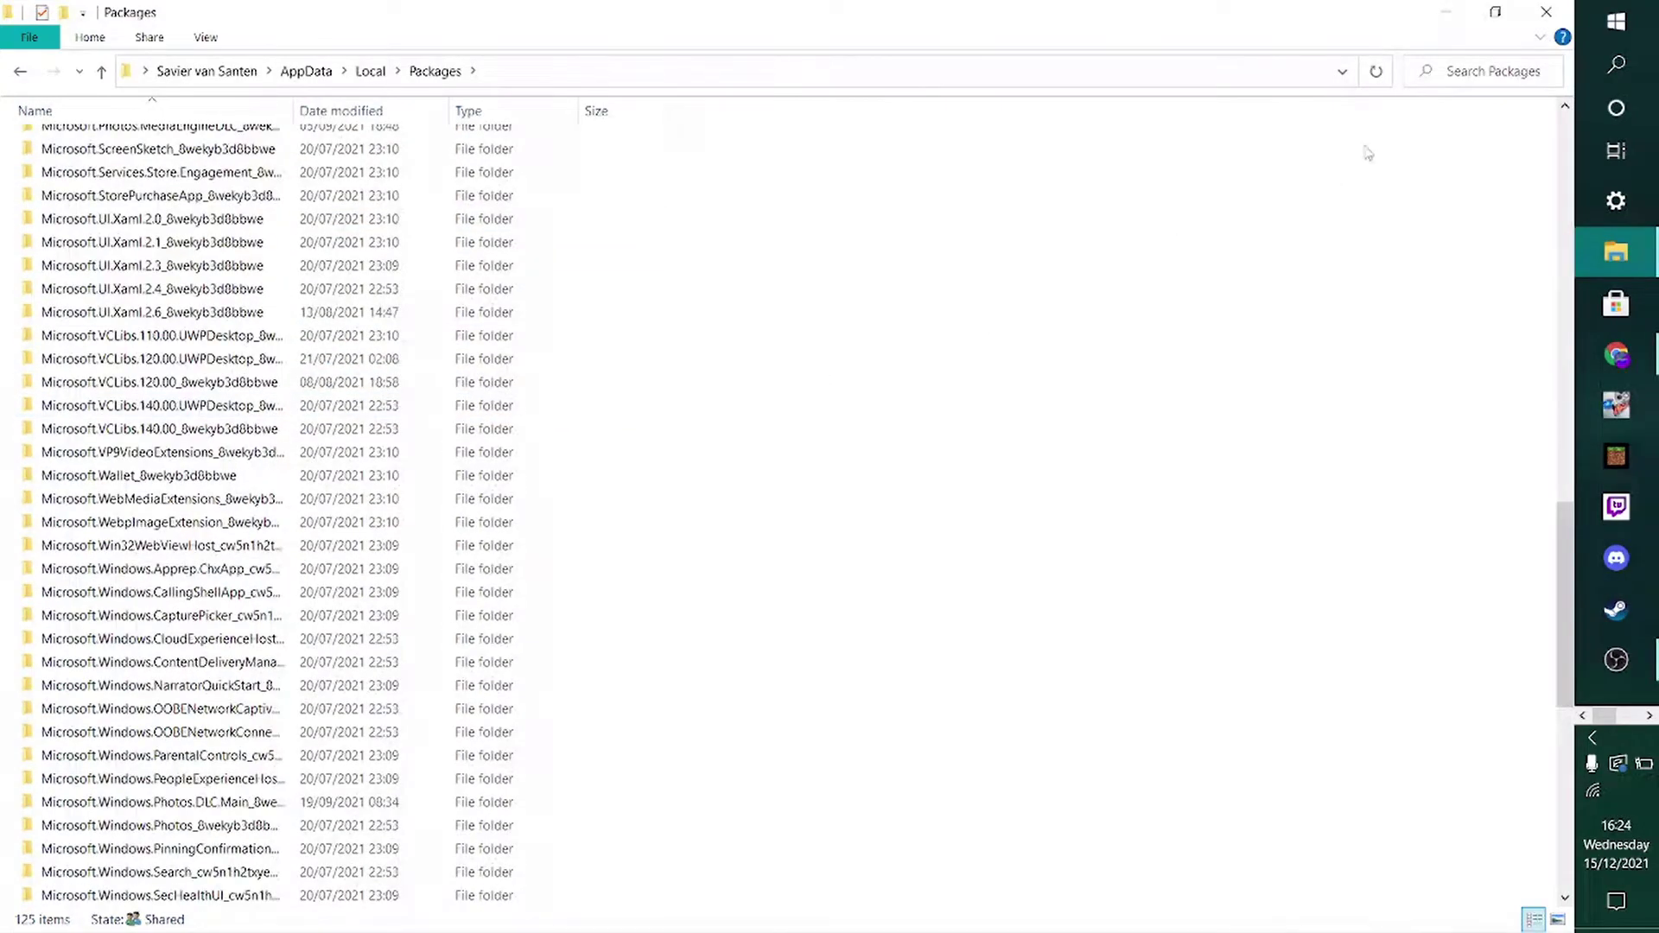
{"action": "left_click", "coordinate": [1467, 71]}
Step: Search Packages for minecraft, then open Microsoft.MinecraftUWP_8wekyb3d8bbwe, LocalState and games
{"action": "type", "text": "mi"}
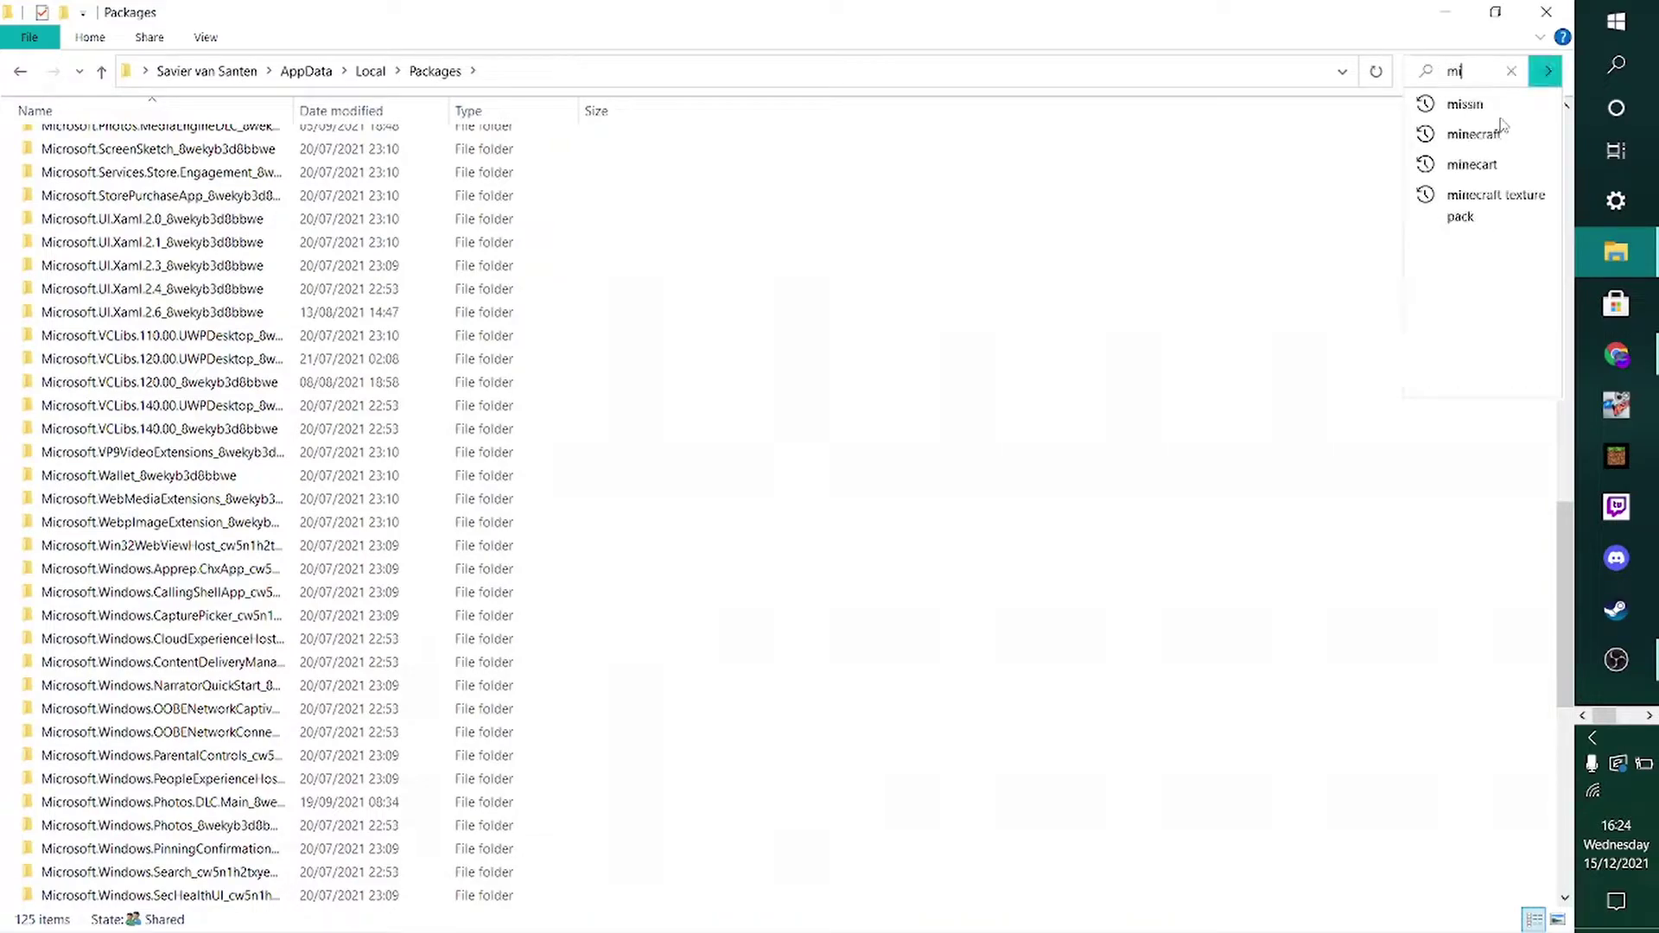
{"action": "type", "text": "necraft"}
{"action": "key", "text": "Return"}
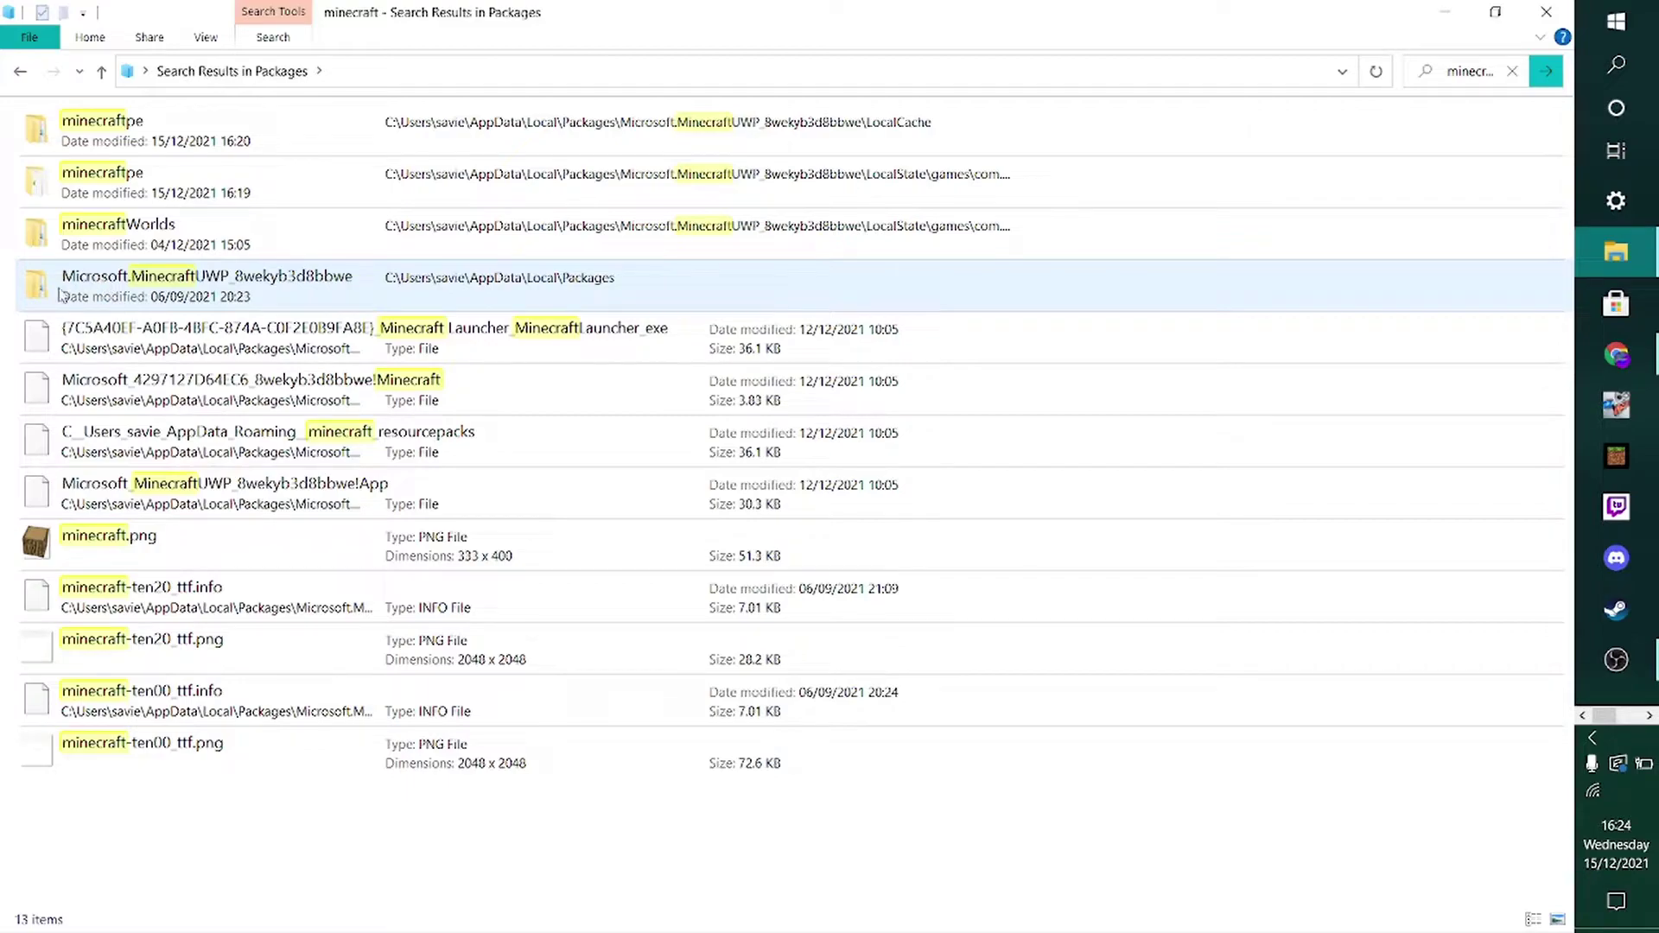
{"action": "double_click", "coordinate": [197, 292]}
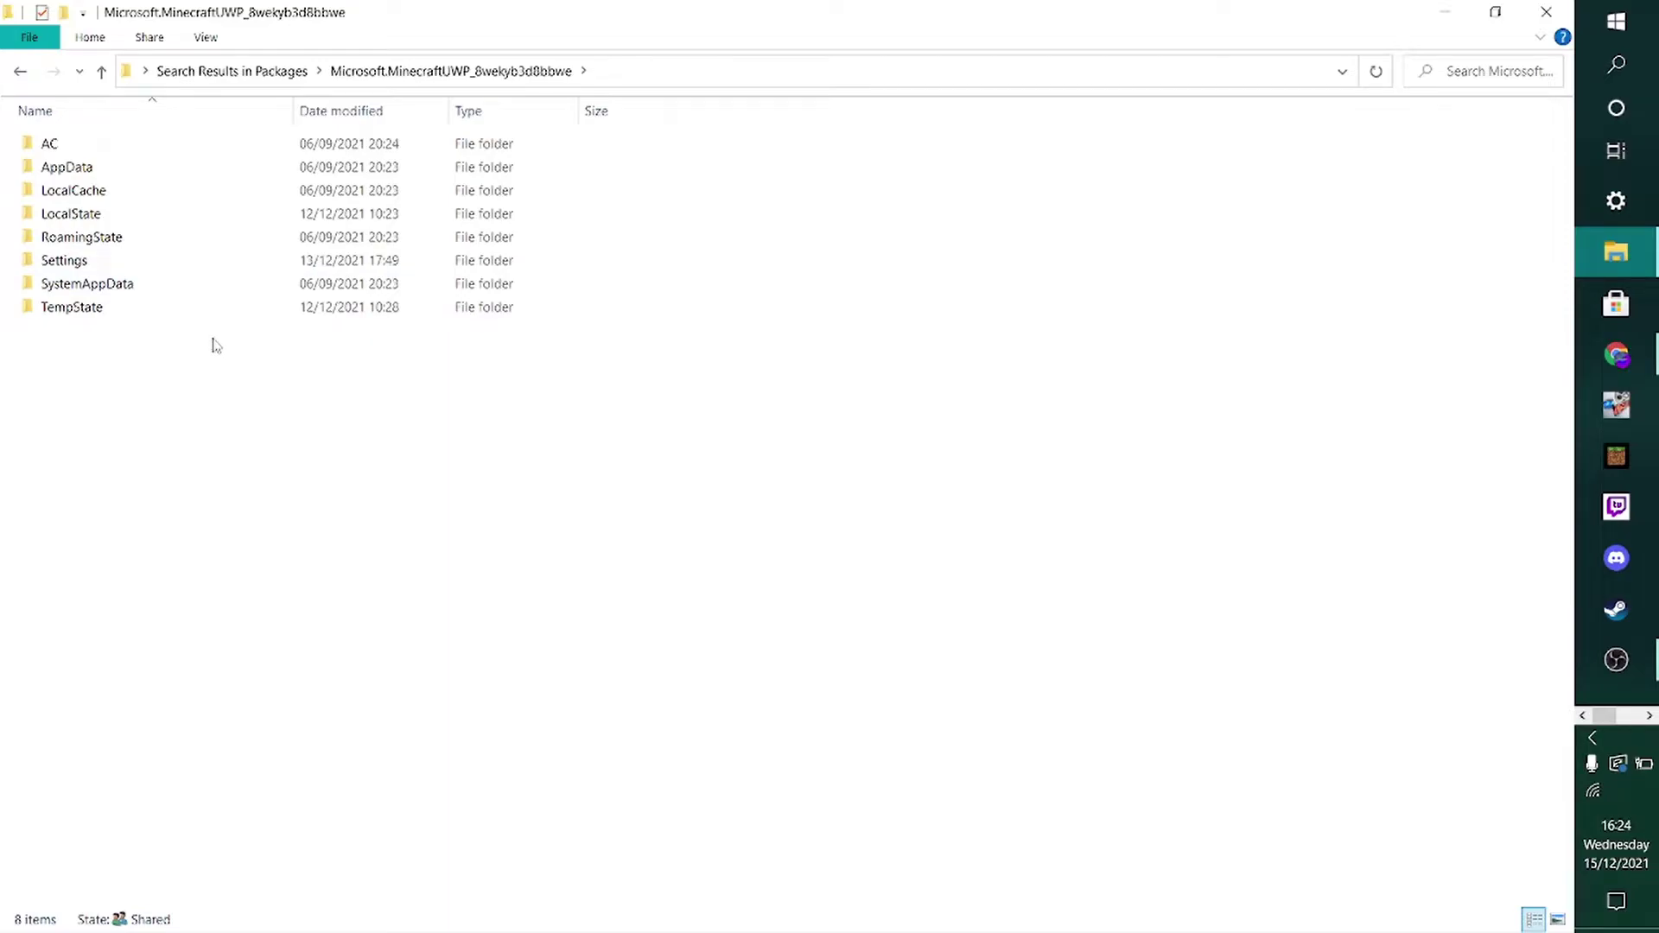
{"action": "double_click", "coordinate": [98, 221]}
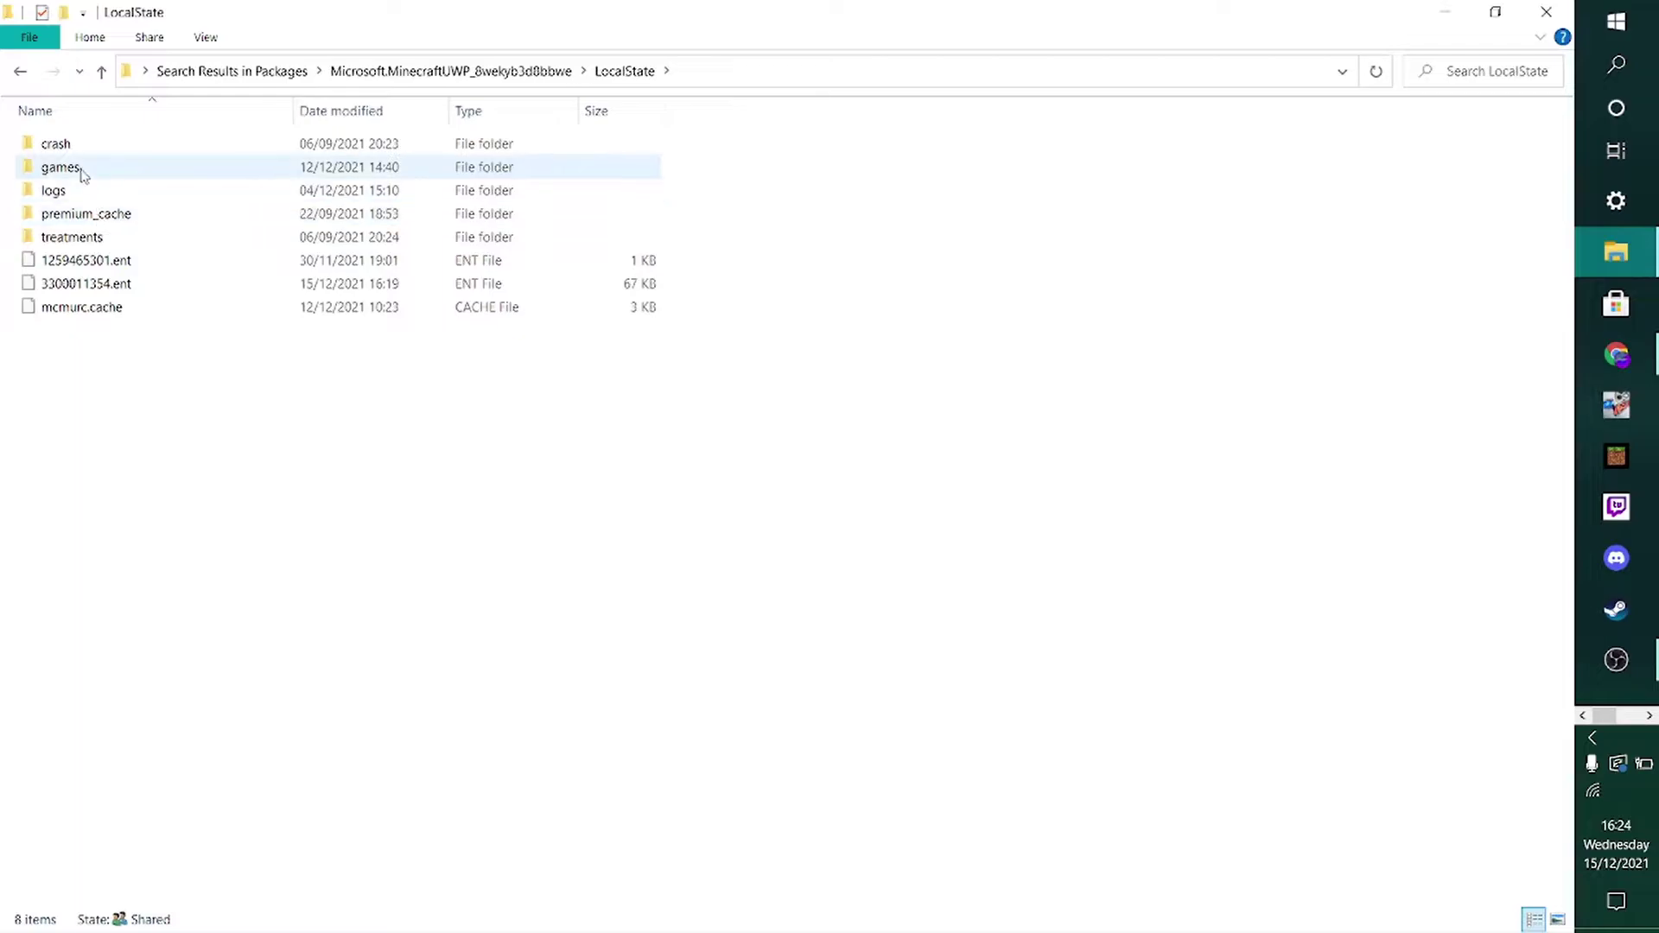
{"action": "double_click", "coordinate": [60, 167]}
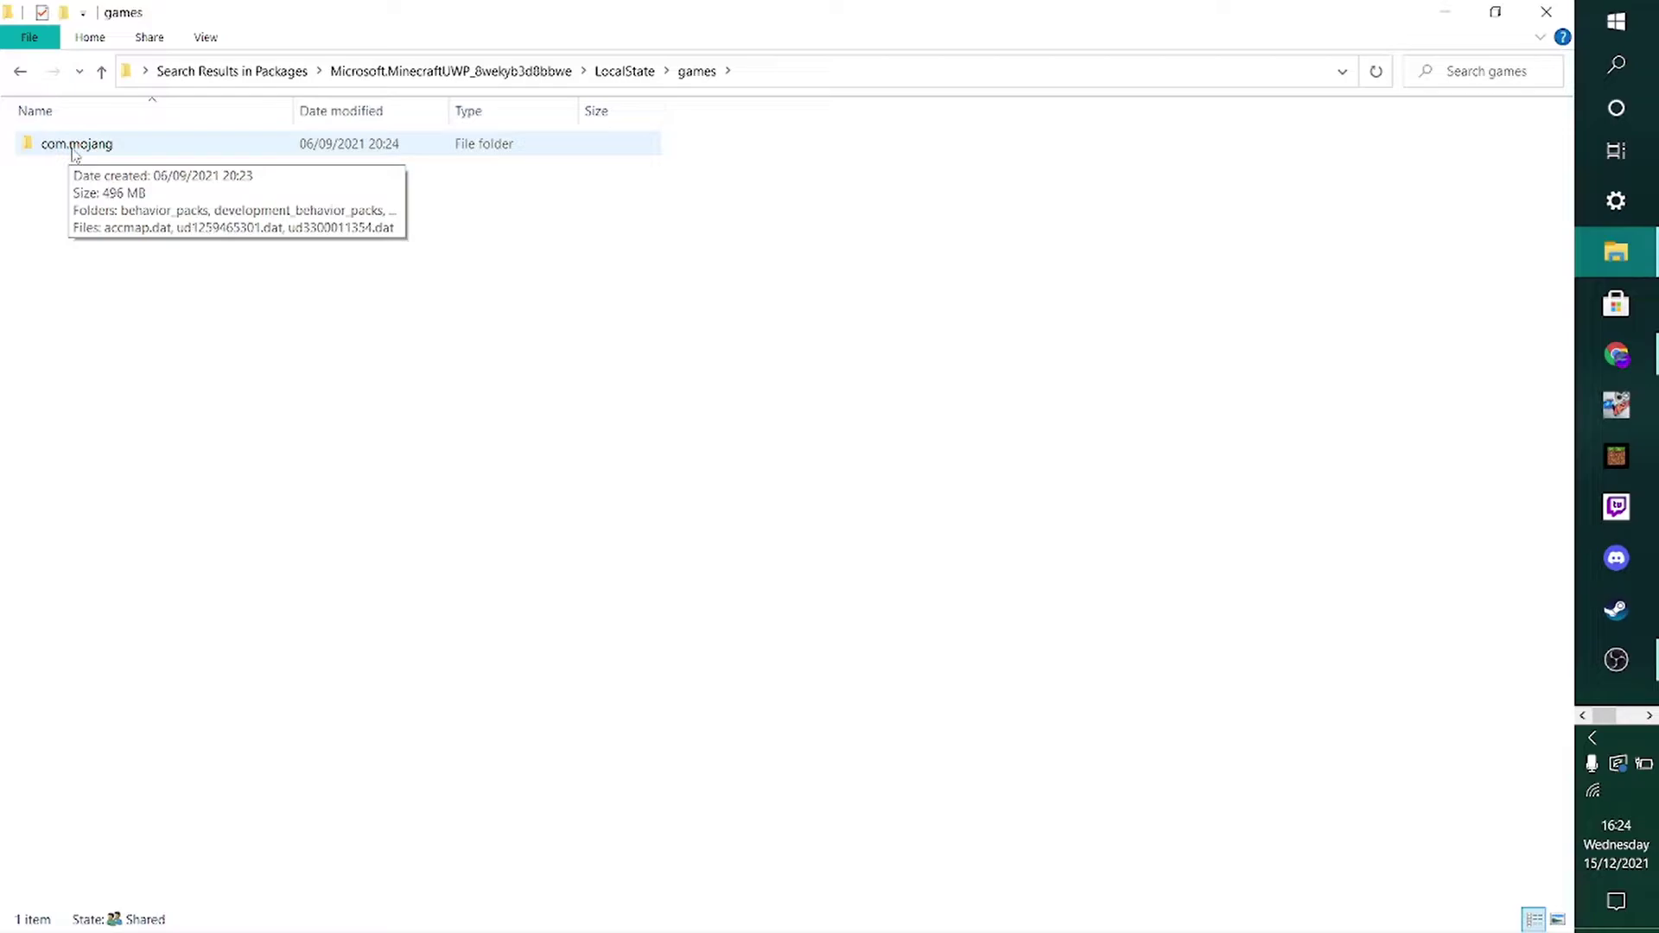
{"action": "right_click", "coordinate": [74, 152]}
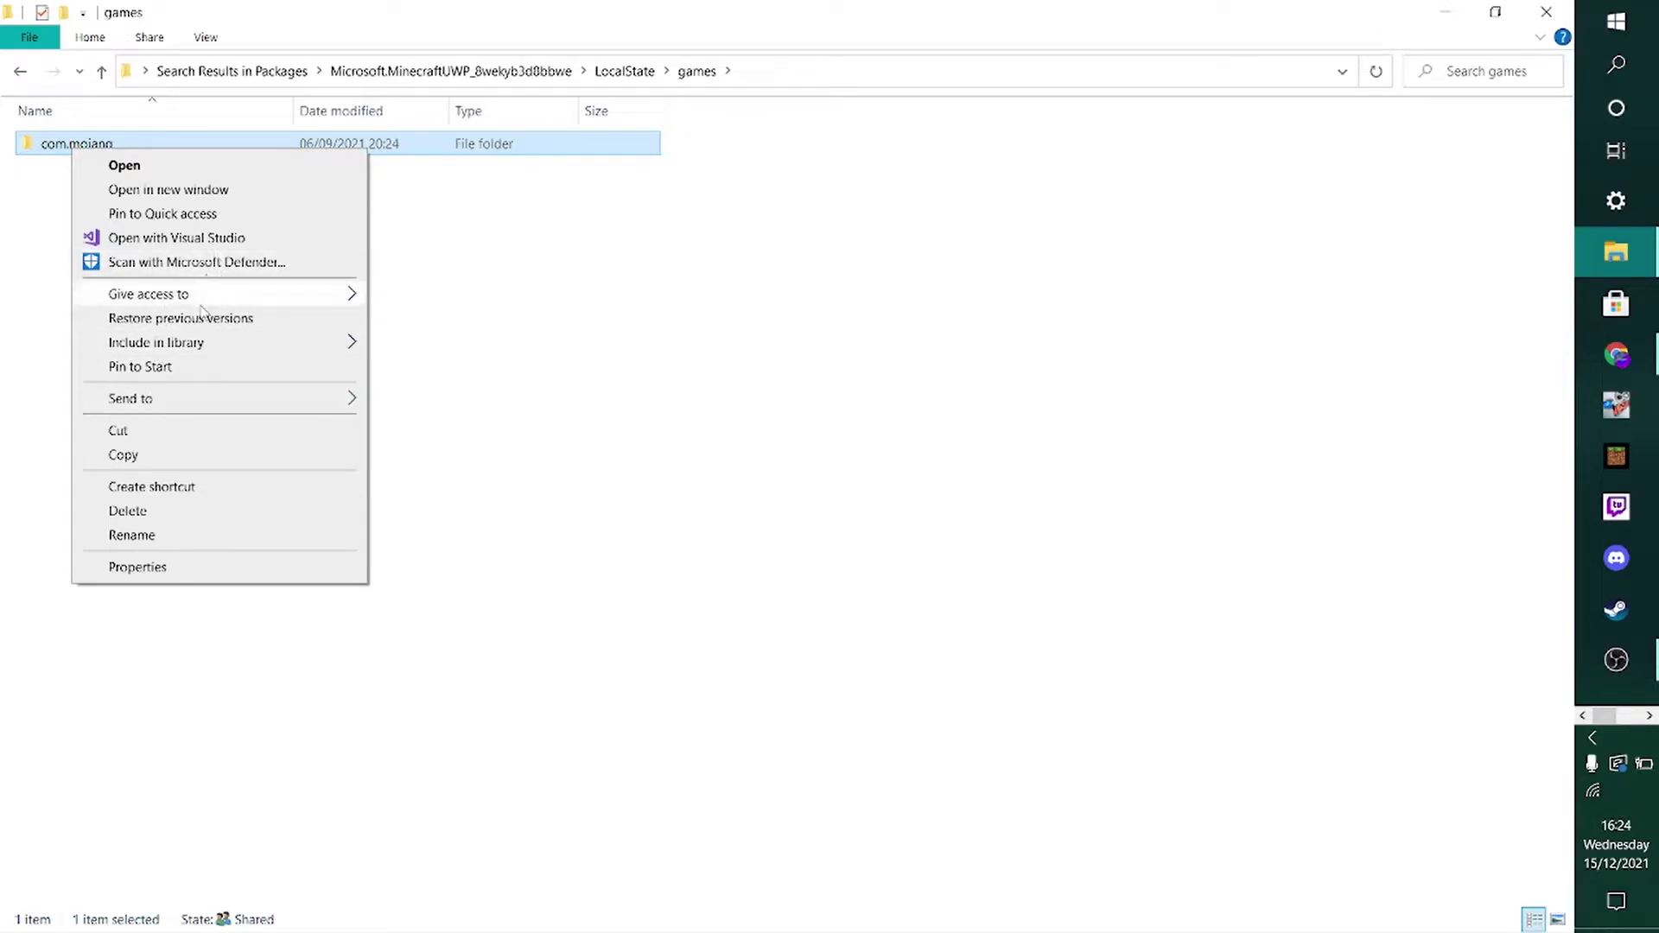
{"action": "mouse_move", "coordinate": [214, 352]}
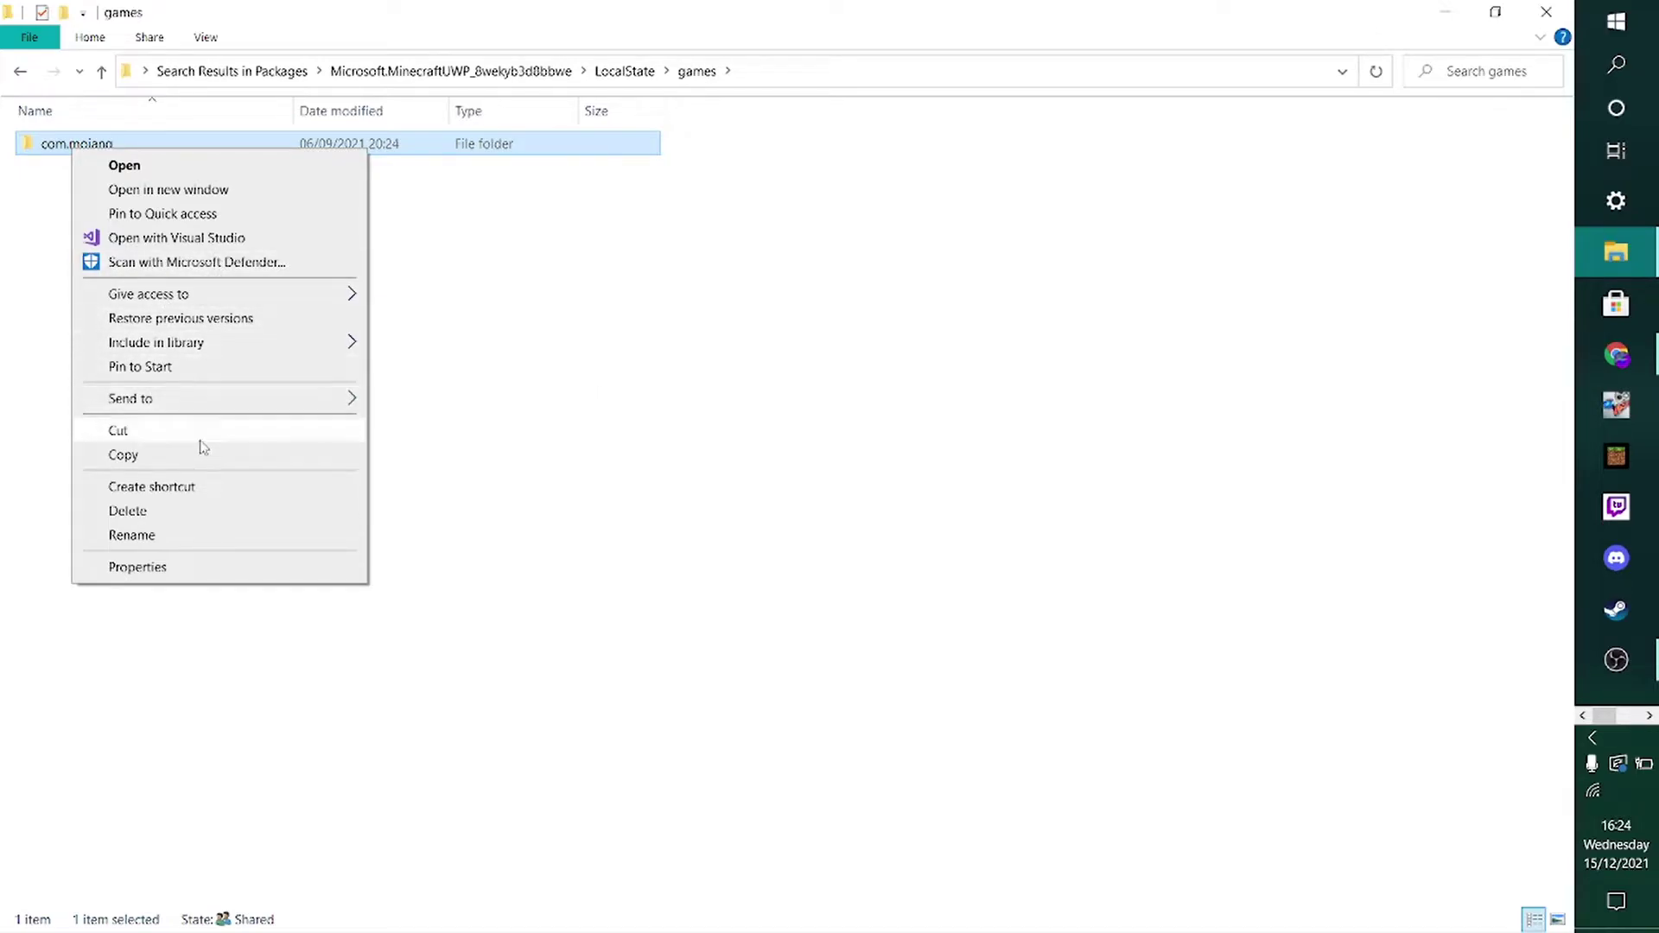
{"action": "left_click", "coordinate": [193, 487]}
{"action": "left_click", "coordinate": [243, 251]}
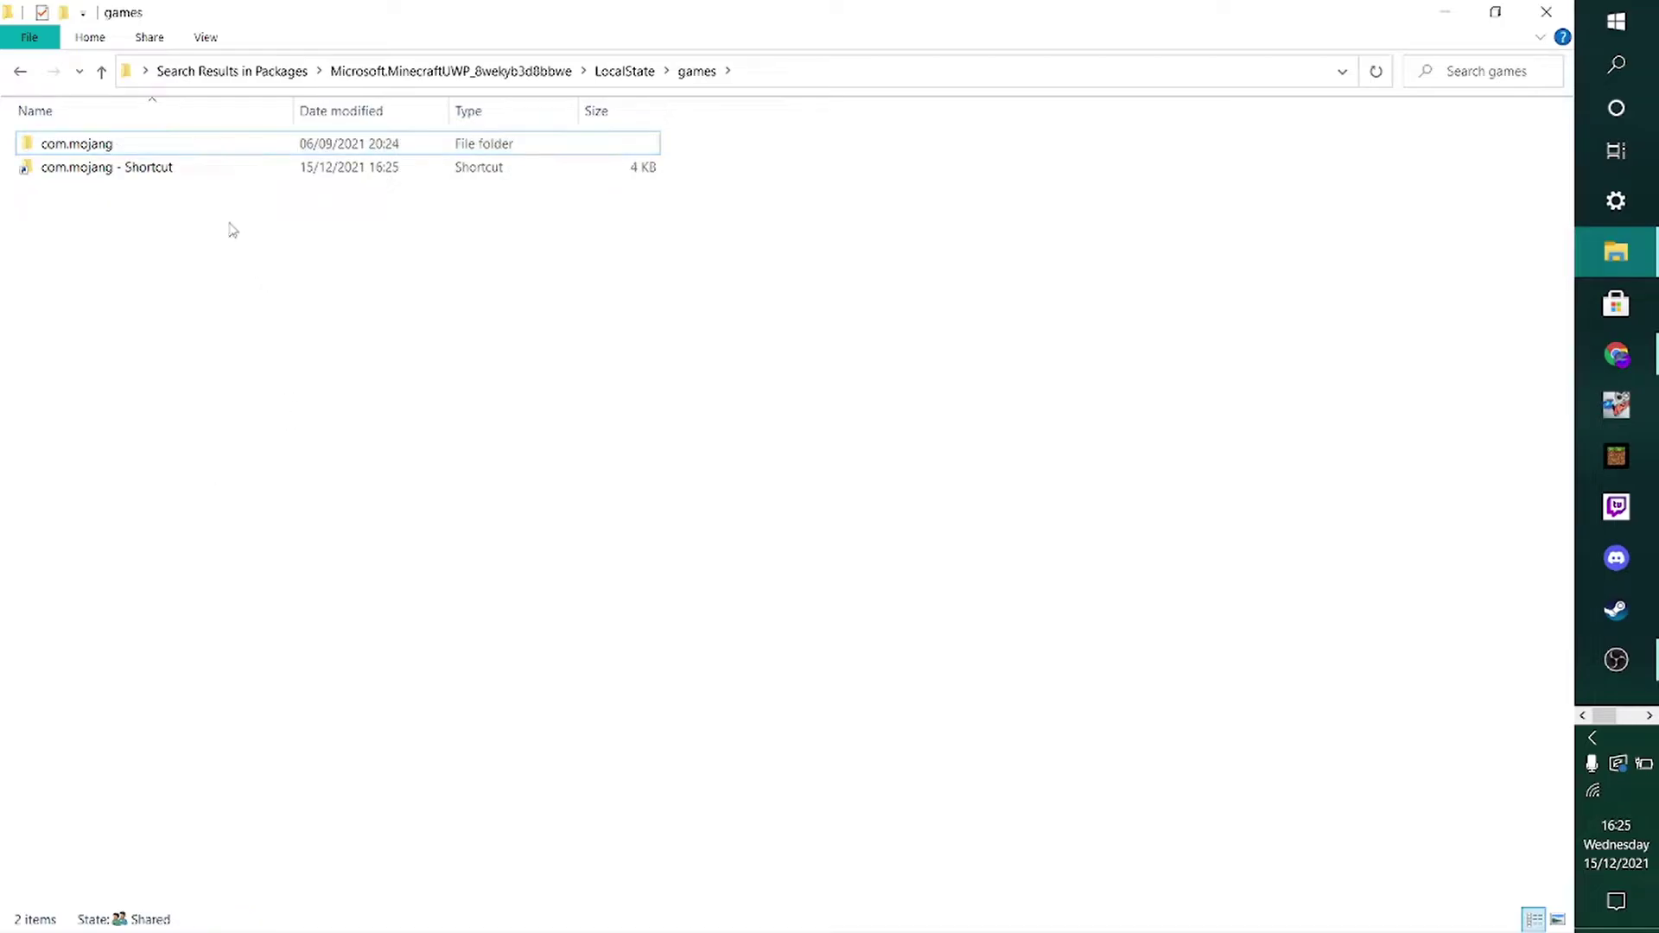
{"action": "left_click", "coordinate": [1492, 24]}
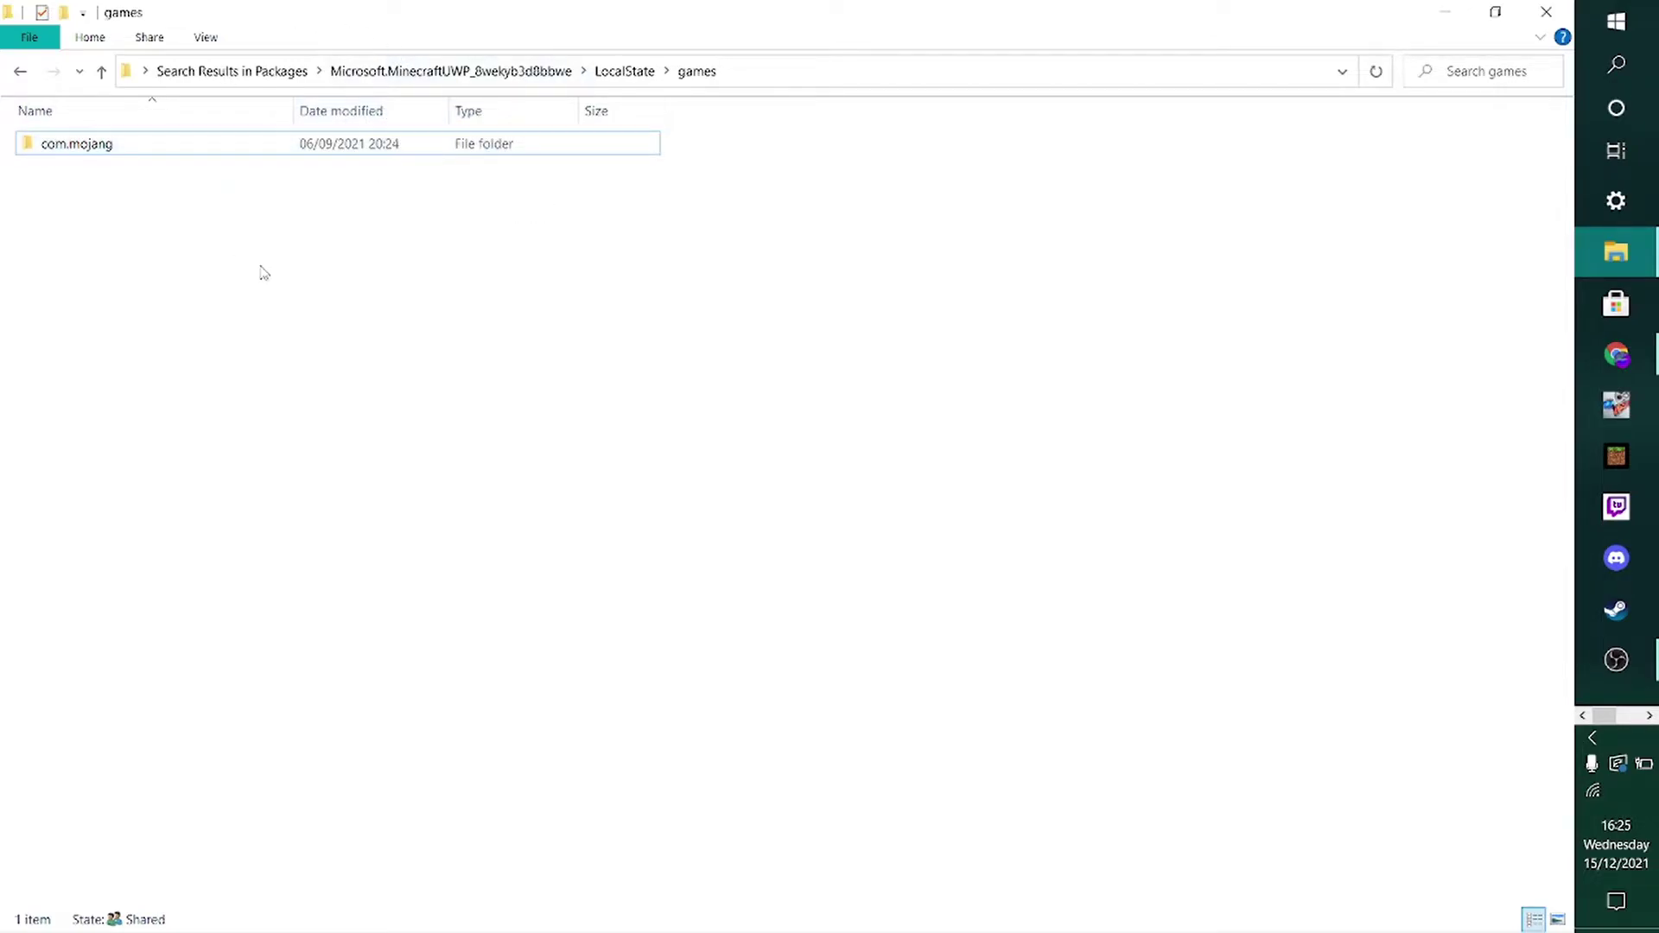
Step: Open com.mojang and then its minecraftpe folder
{"action": "double_click", "coordinate": [217, 159]}
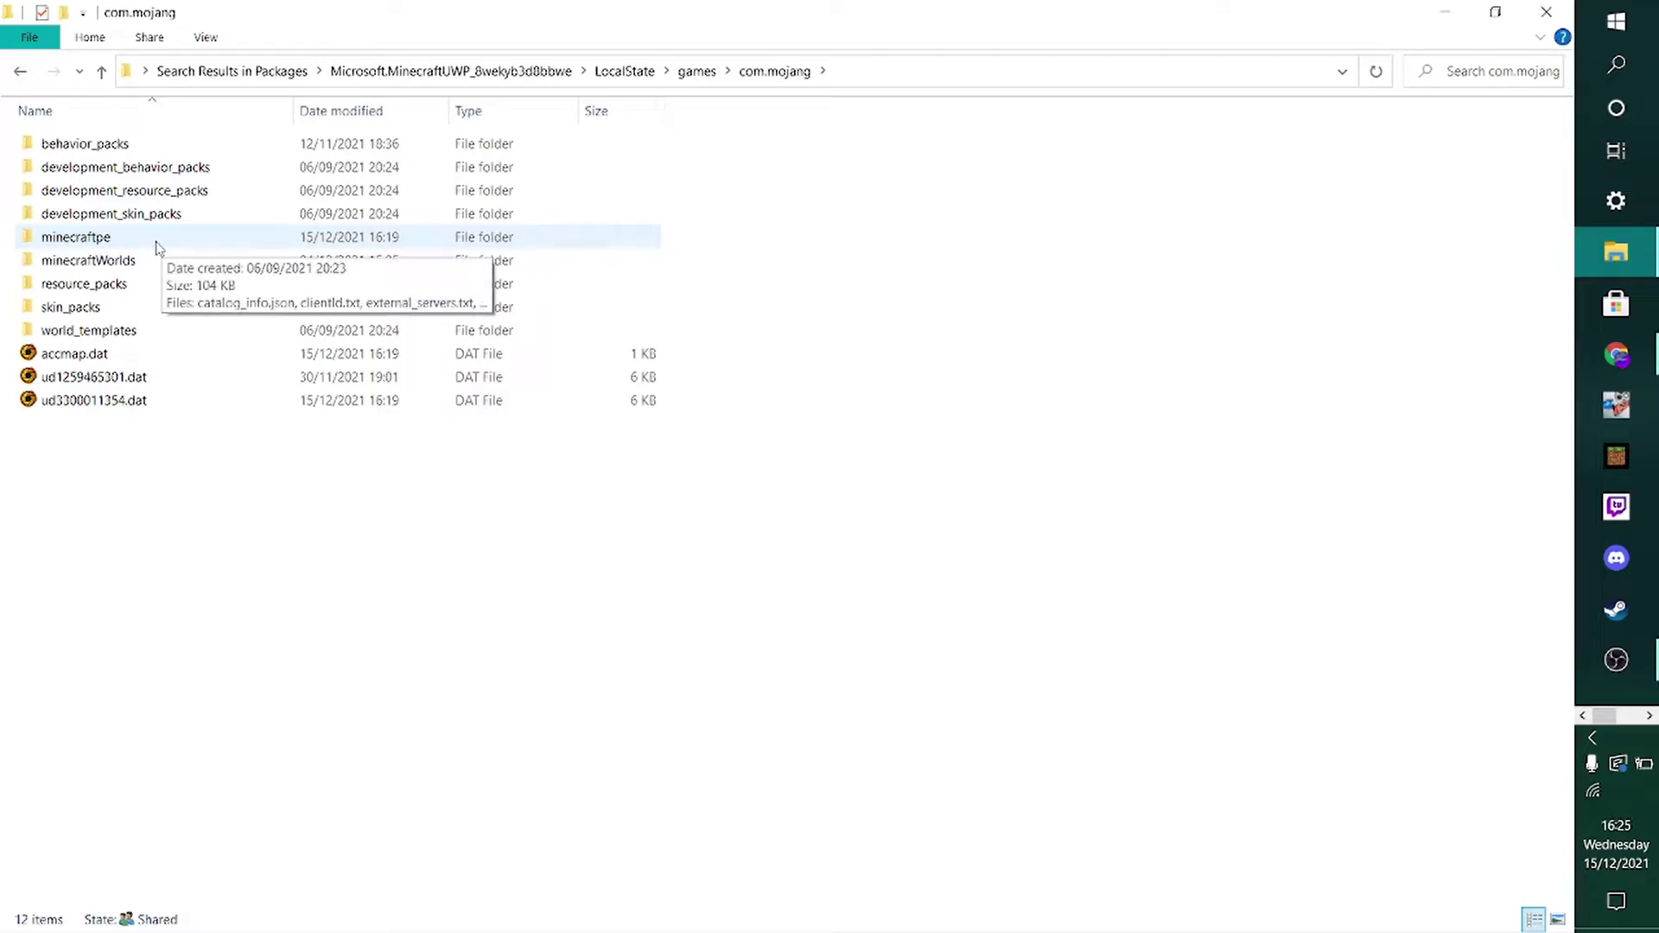
{"action": "double_click", "coordinate": [75, 246]}
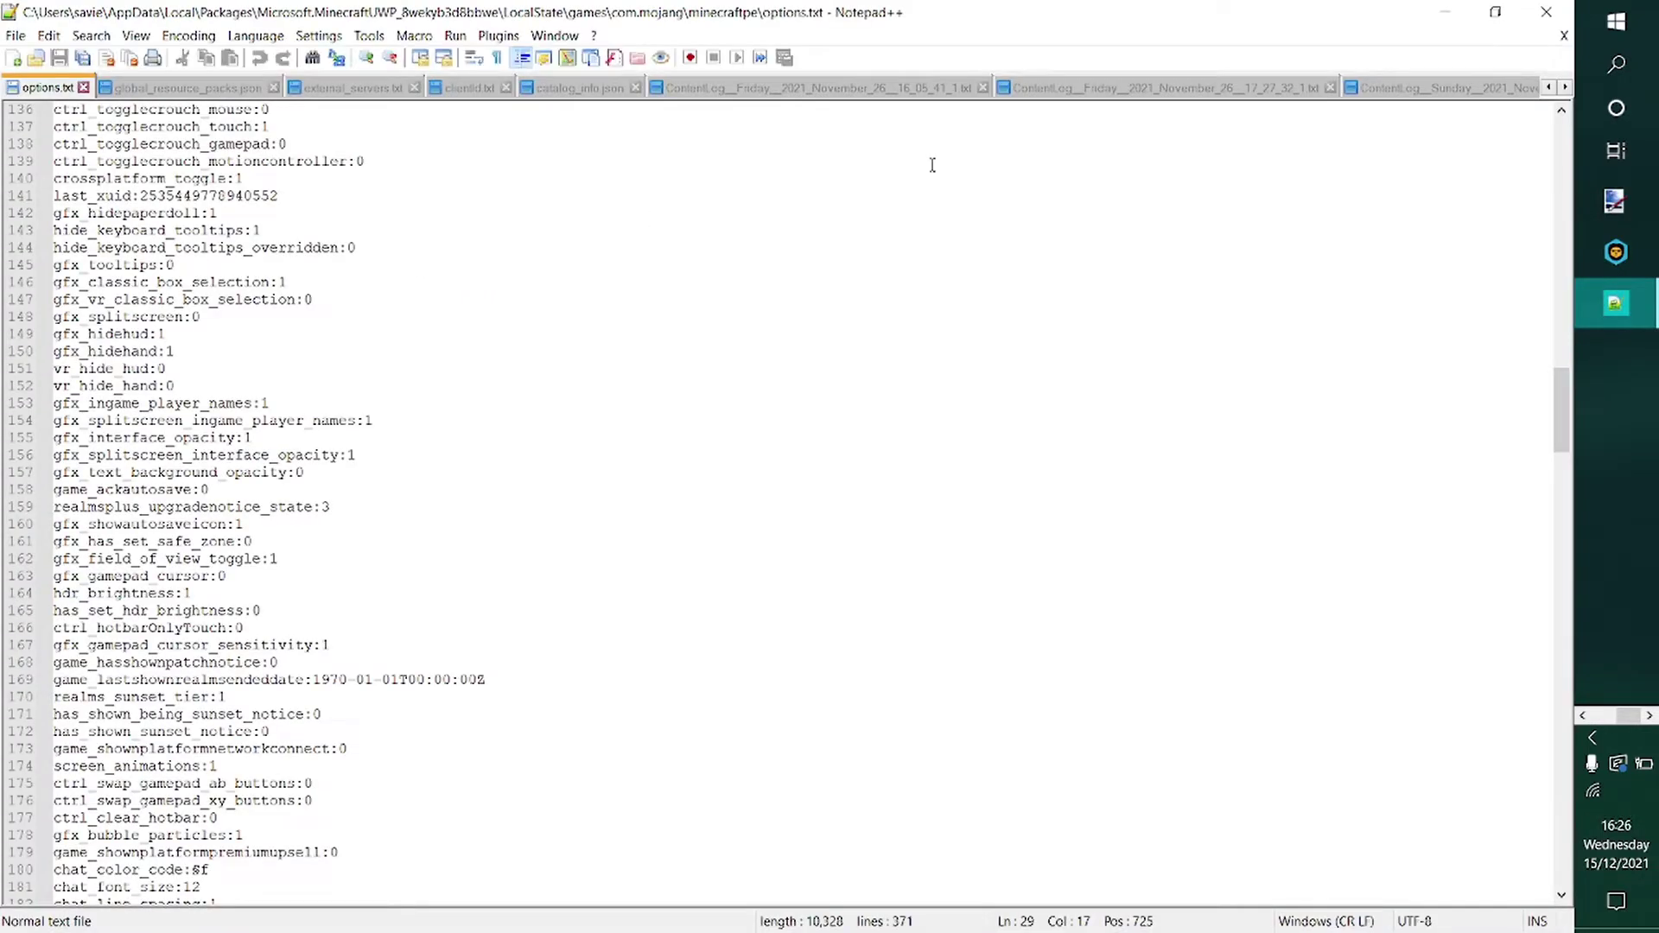
Step: Restore and shift the Notepad++ window, scroll options.txt to the top, then maximize it
{"action": "left_click", "coordinate": [1498, 13]}
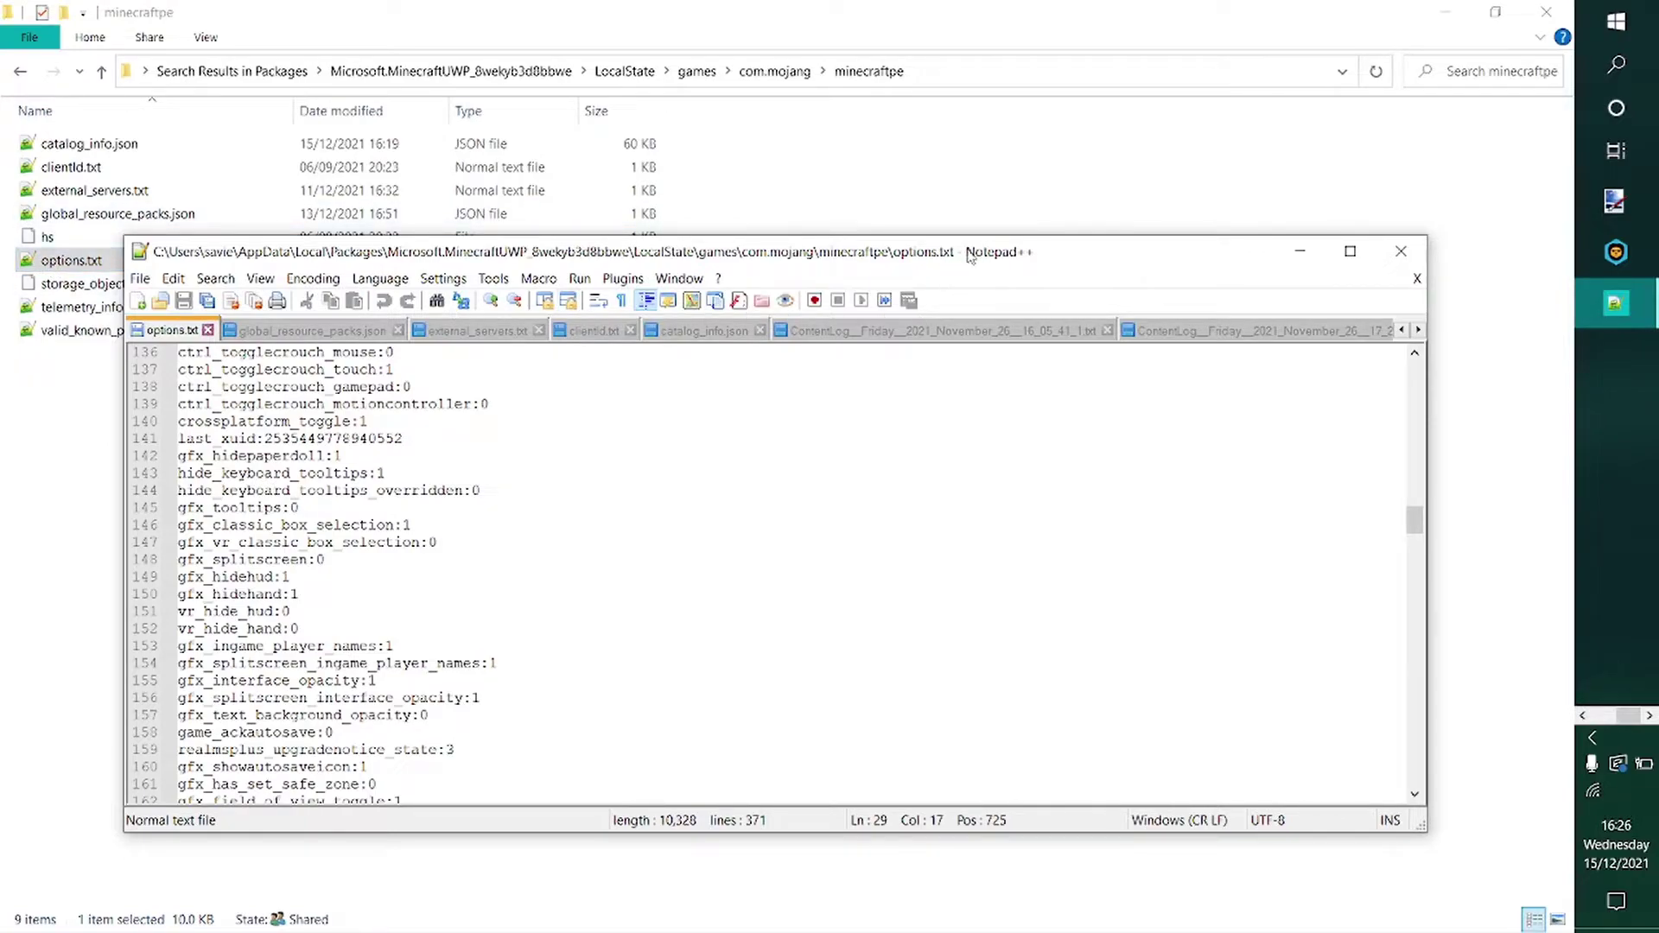
{"action": "left_click_drag", "start_coordinate": [971, 256], "coordinate": [1041, 259]}
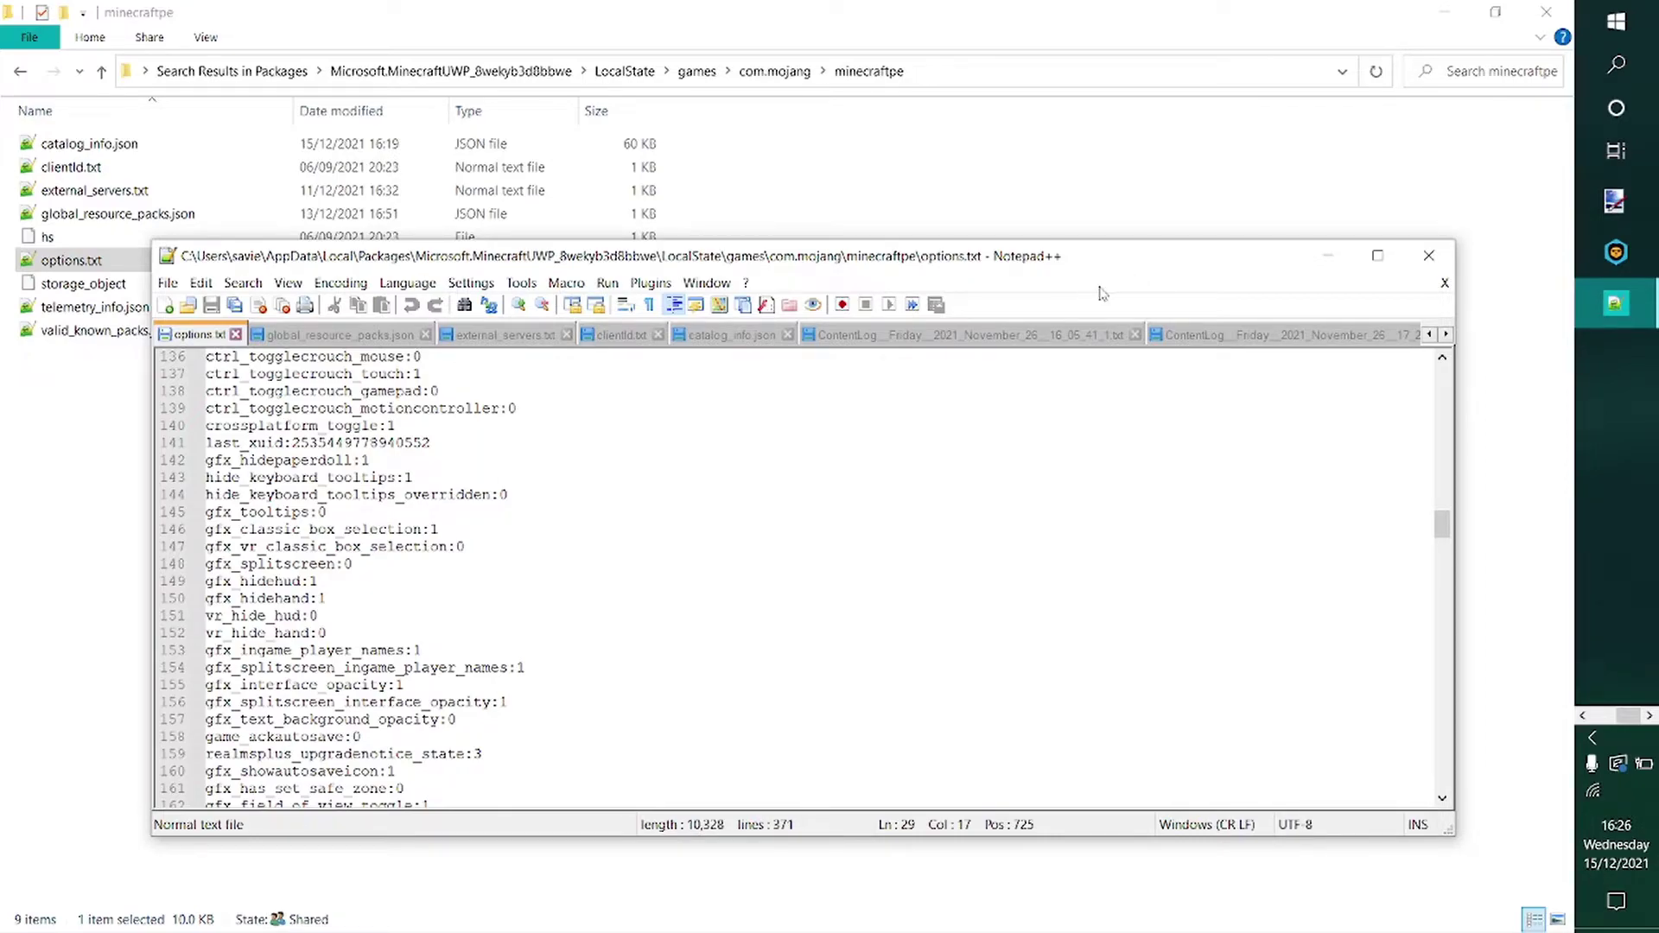
{"action": "scroll", "coordinate": [450, 461], "scroll_direction": "down", "scroll_amount": 15}
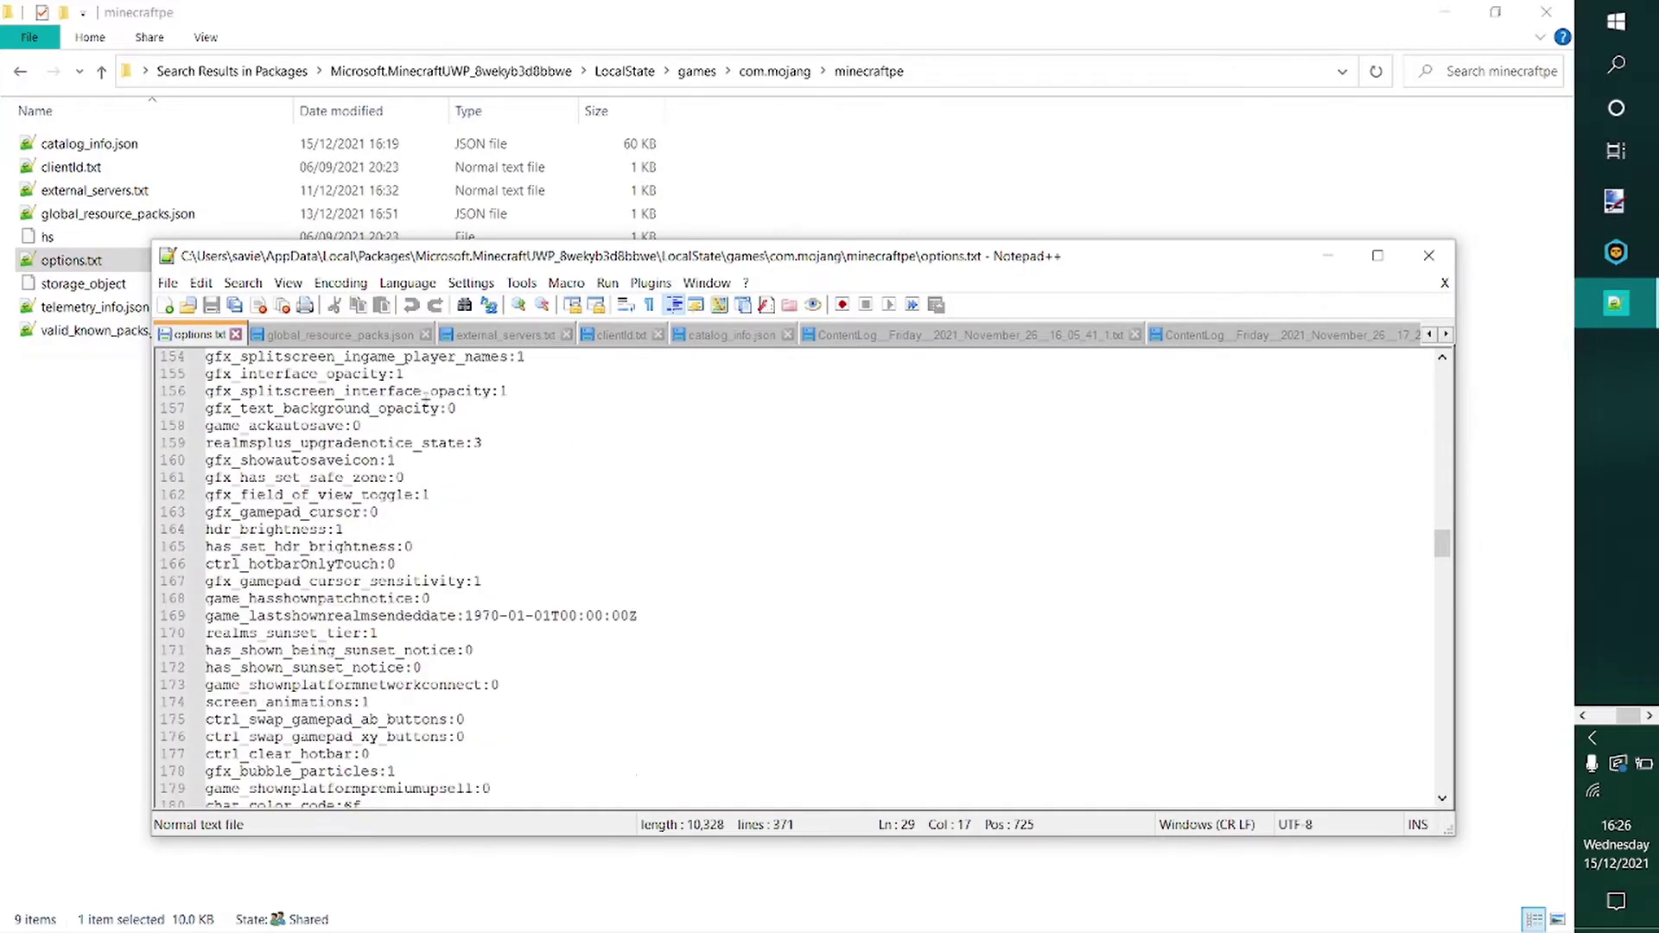
{"action": "scroll", "coordinate": [450, 461], "scroll_direction": "up", "scroll_amount": 20}
{"action": "scroll", "coordinate": [451, 460], "scroll_direction": "up", "scroll_amount": 18}
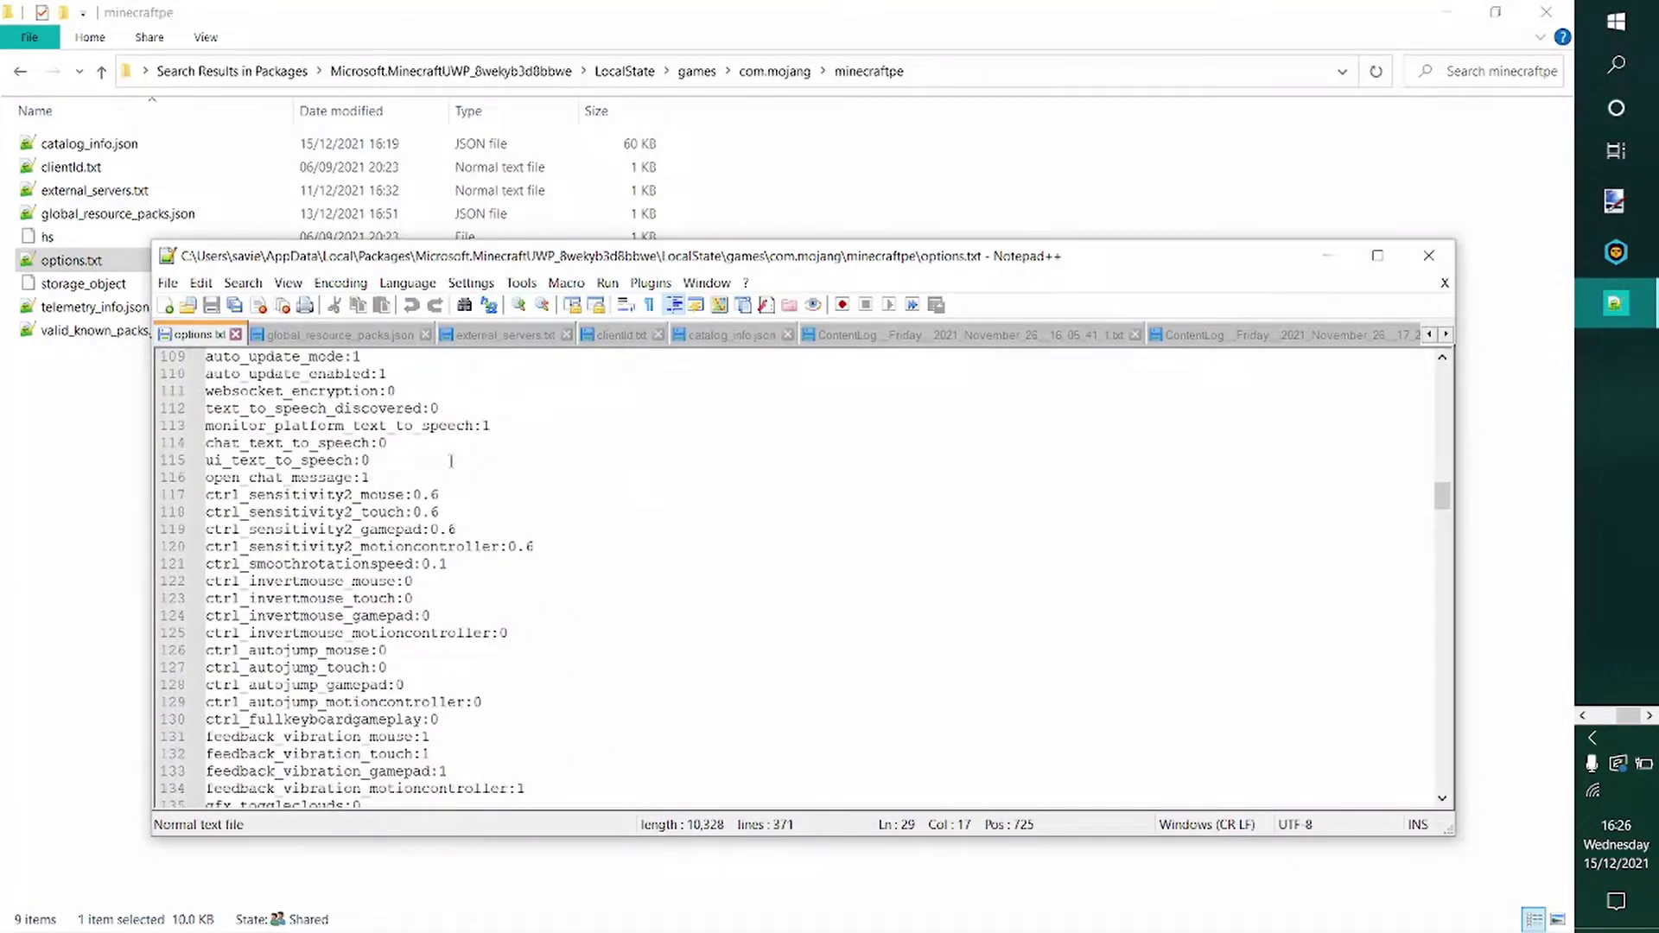
{"action": "scroll", "coordinate": [451, 460], "scroll_direction": "up", "scroll_amount": 20}
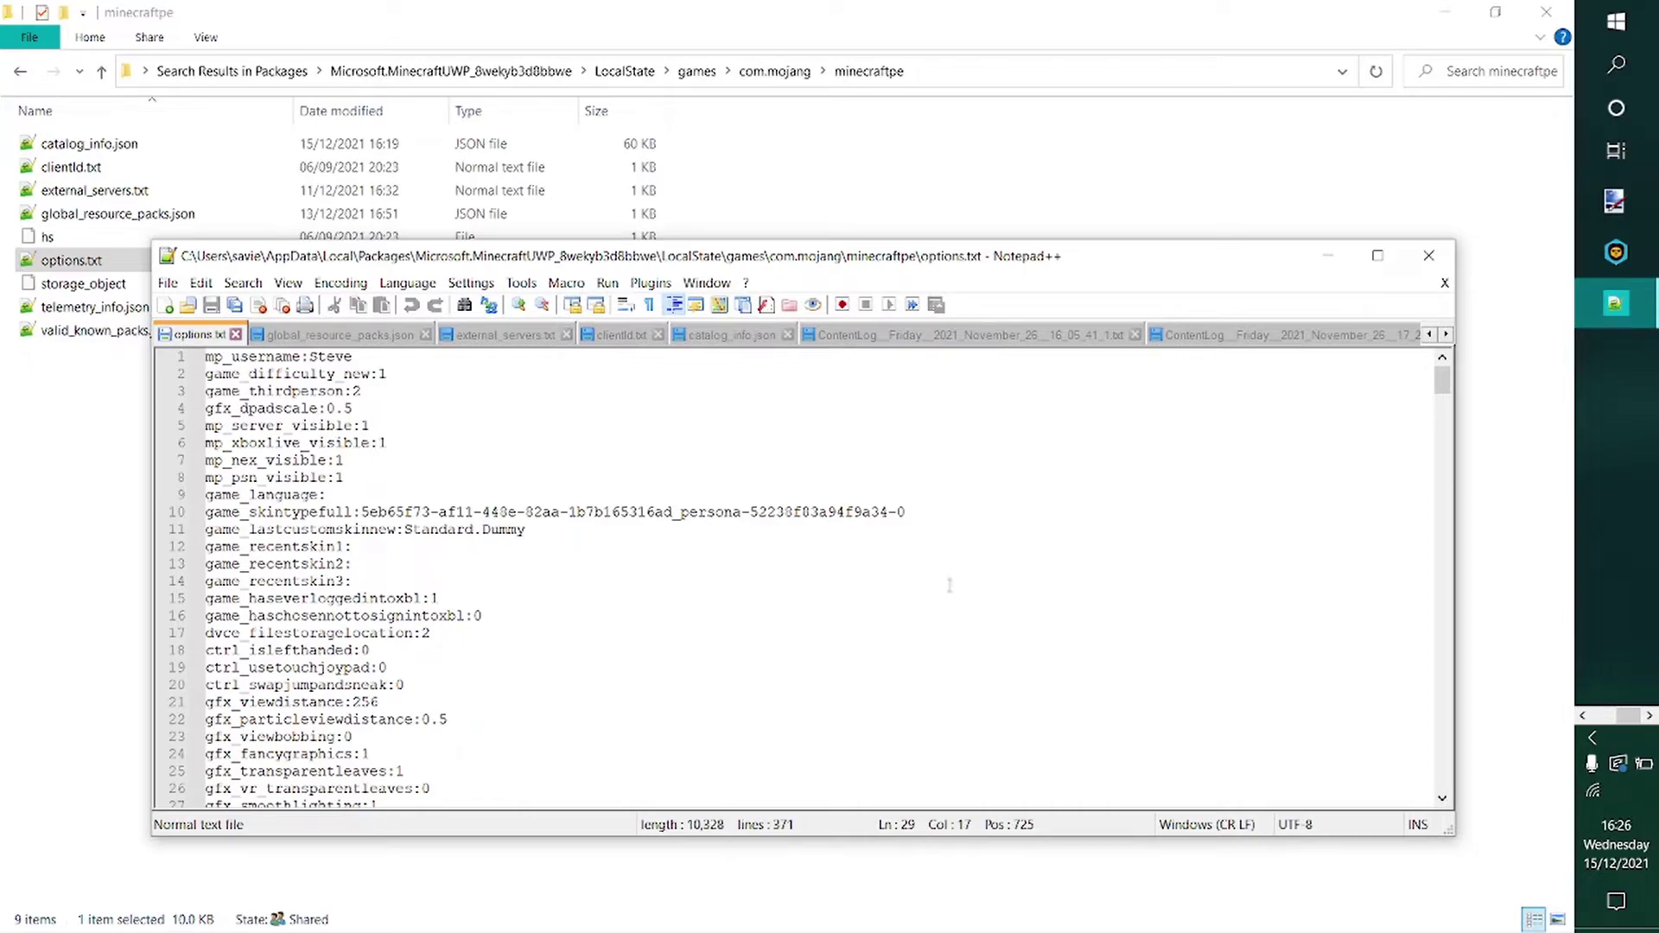
{"action": "left_click", "coordinate": [1585, 716]}
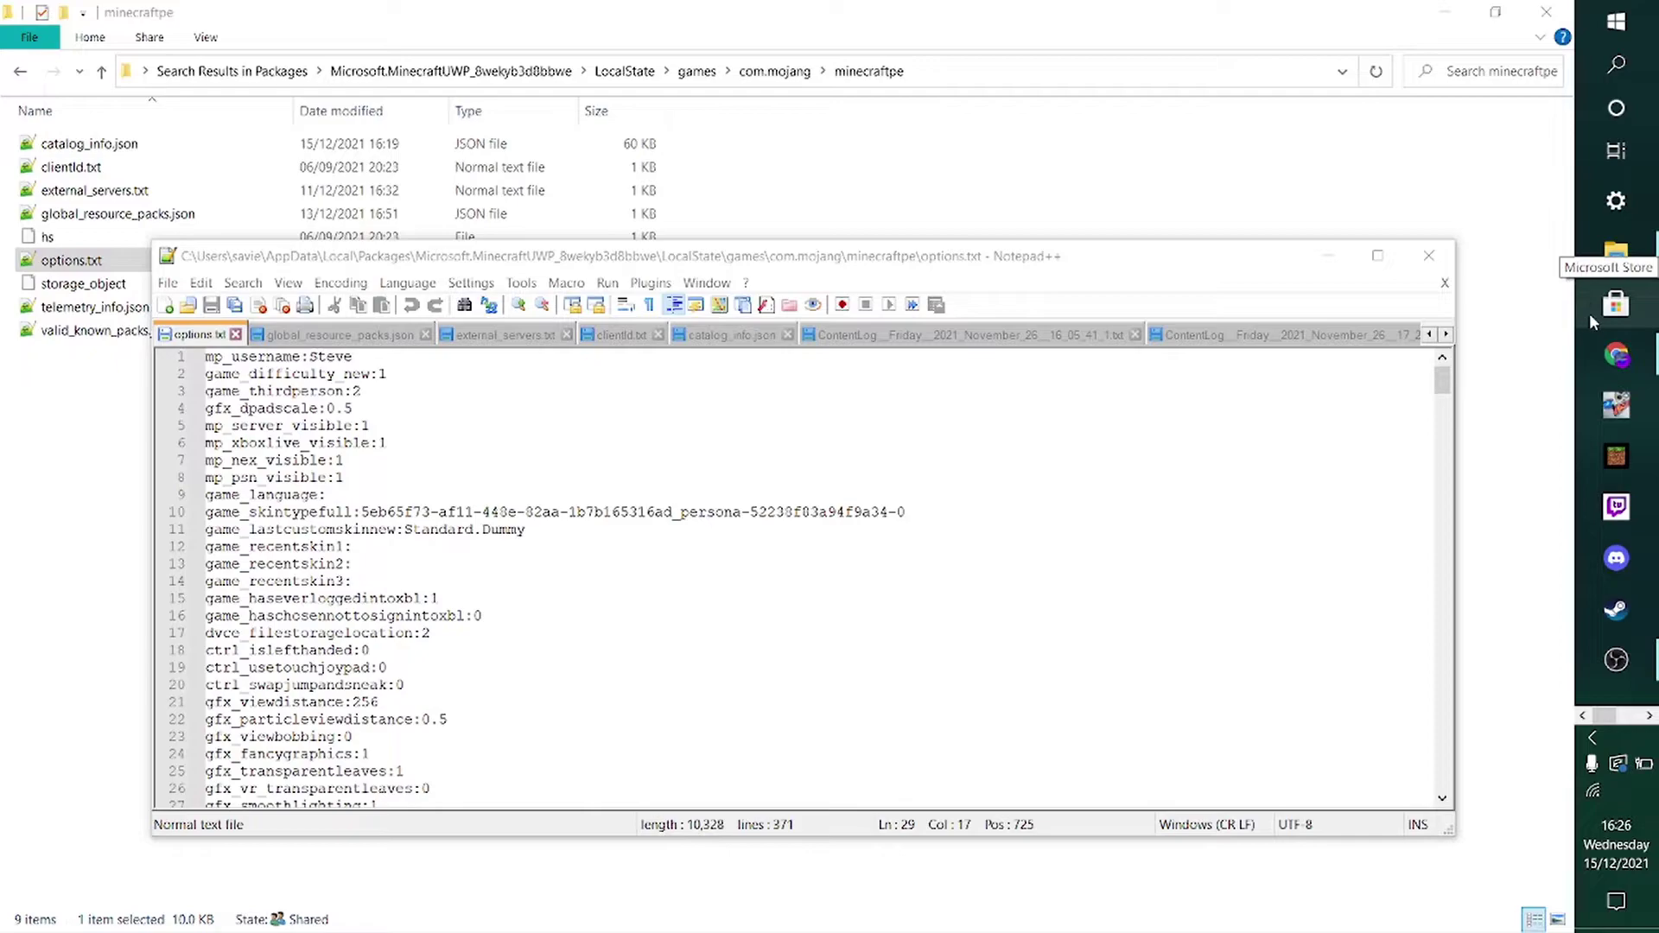
{"action": "left_click", "coordinate": [1374, 261]}
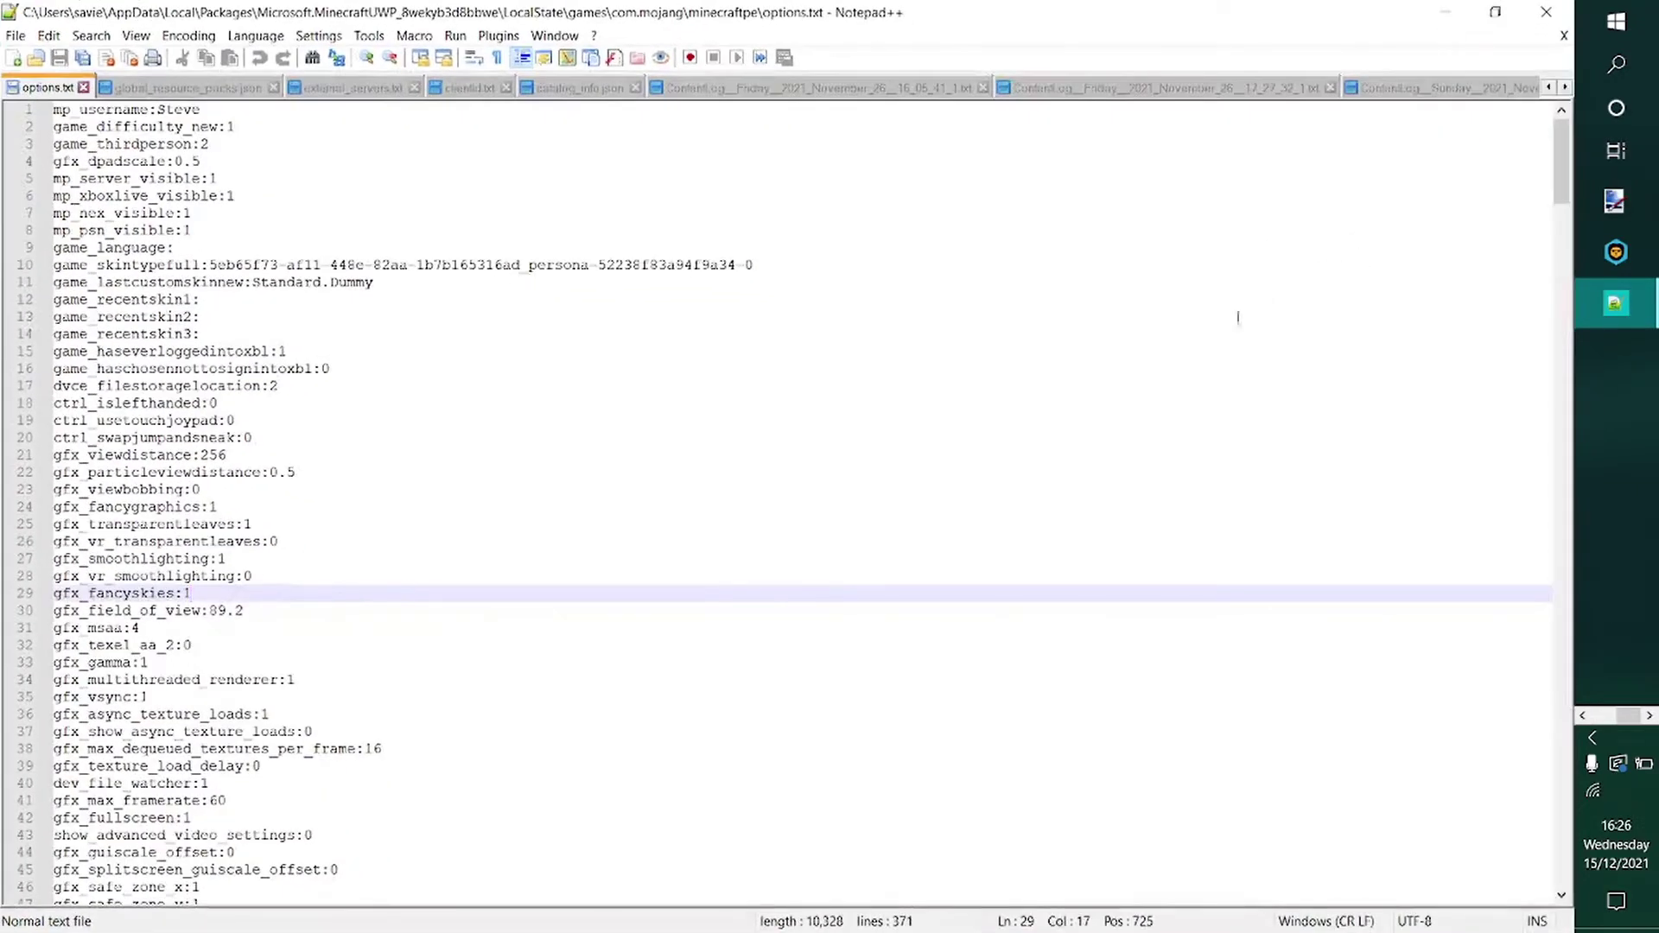
{"action": "left_click", "coordinate": [1279, 351]}
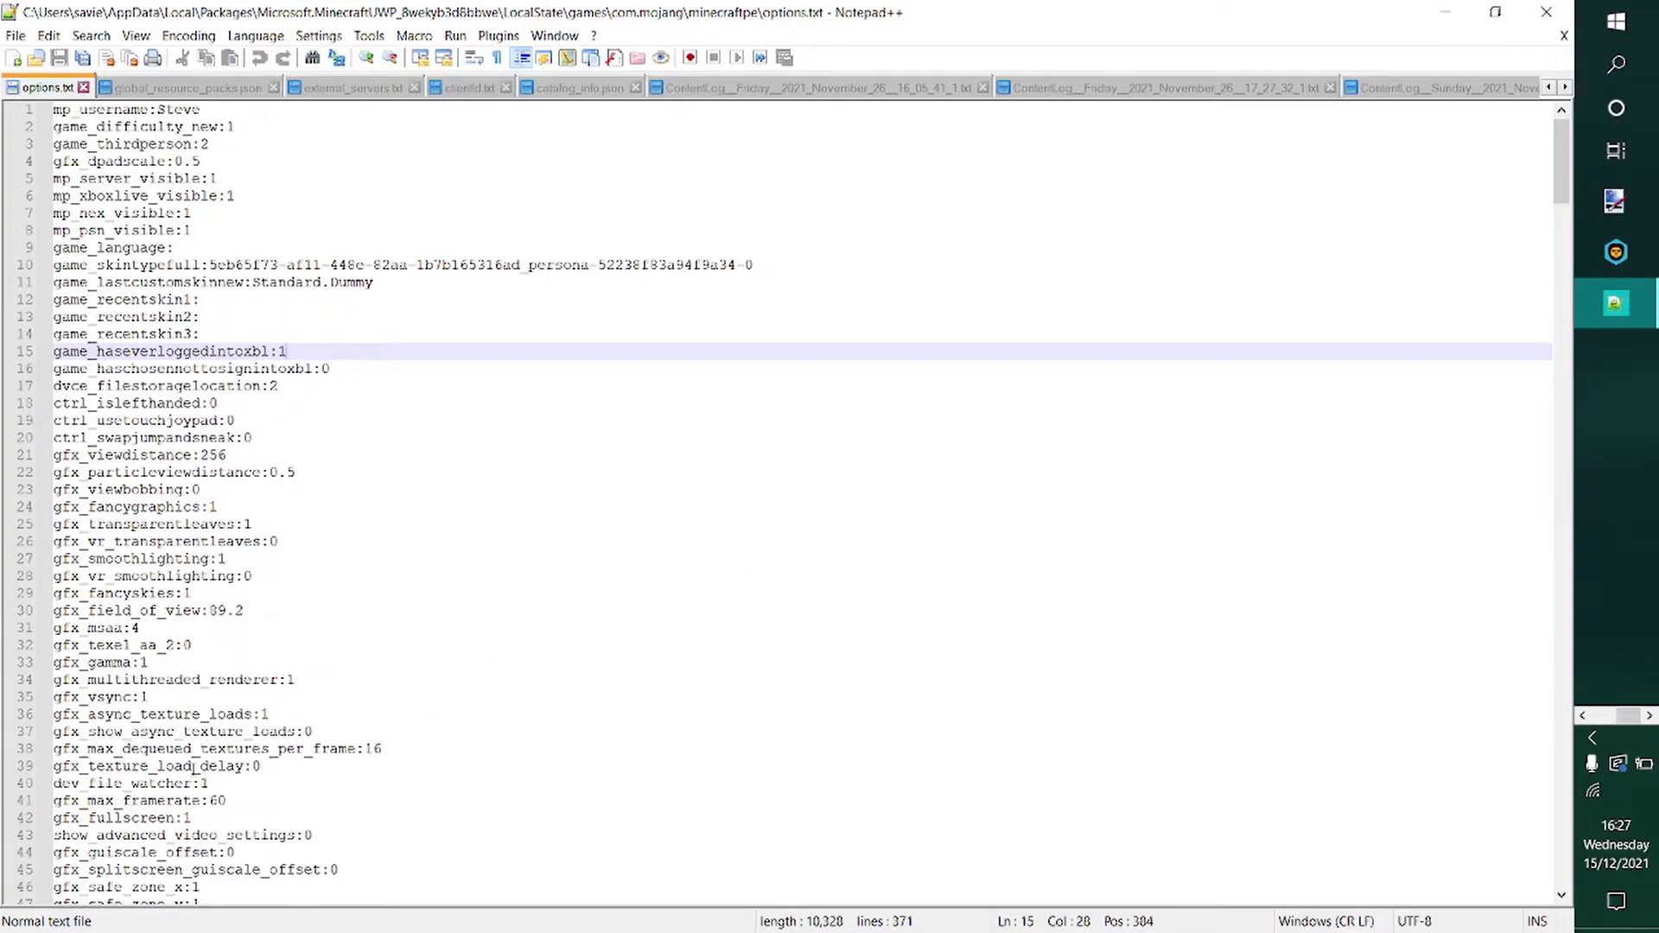
{"action": "left_click", "coordinate": [166, 801]}
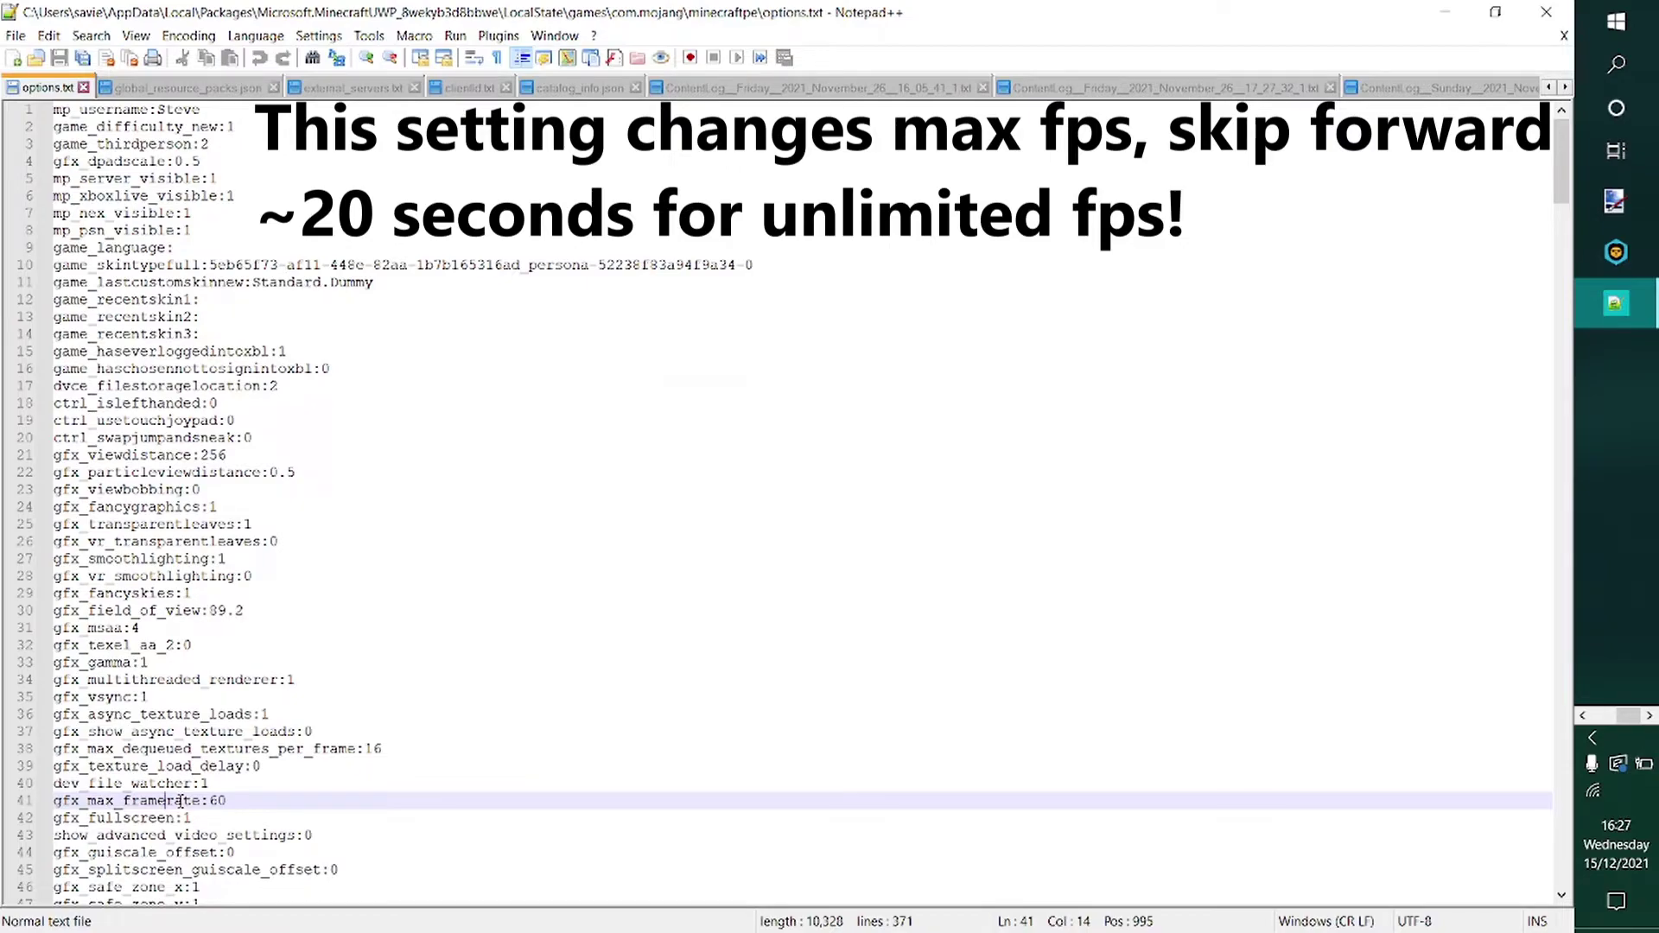
{"action": "key", "text": "ctrl+f"}
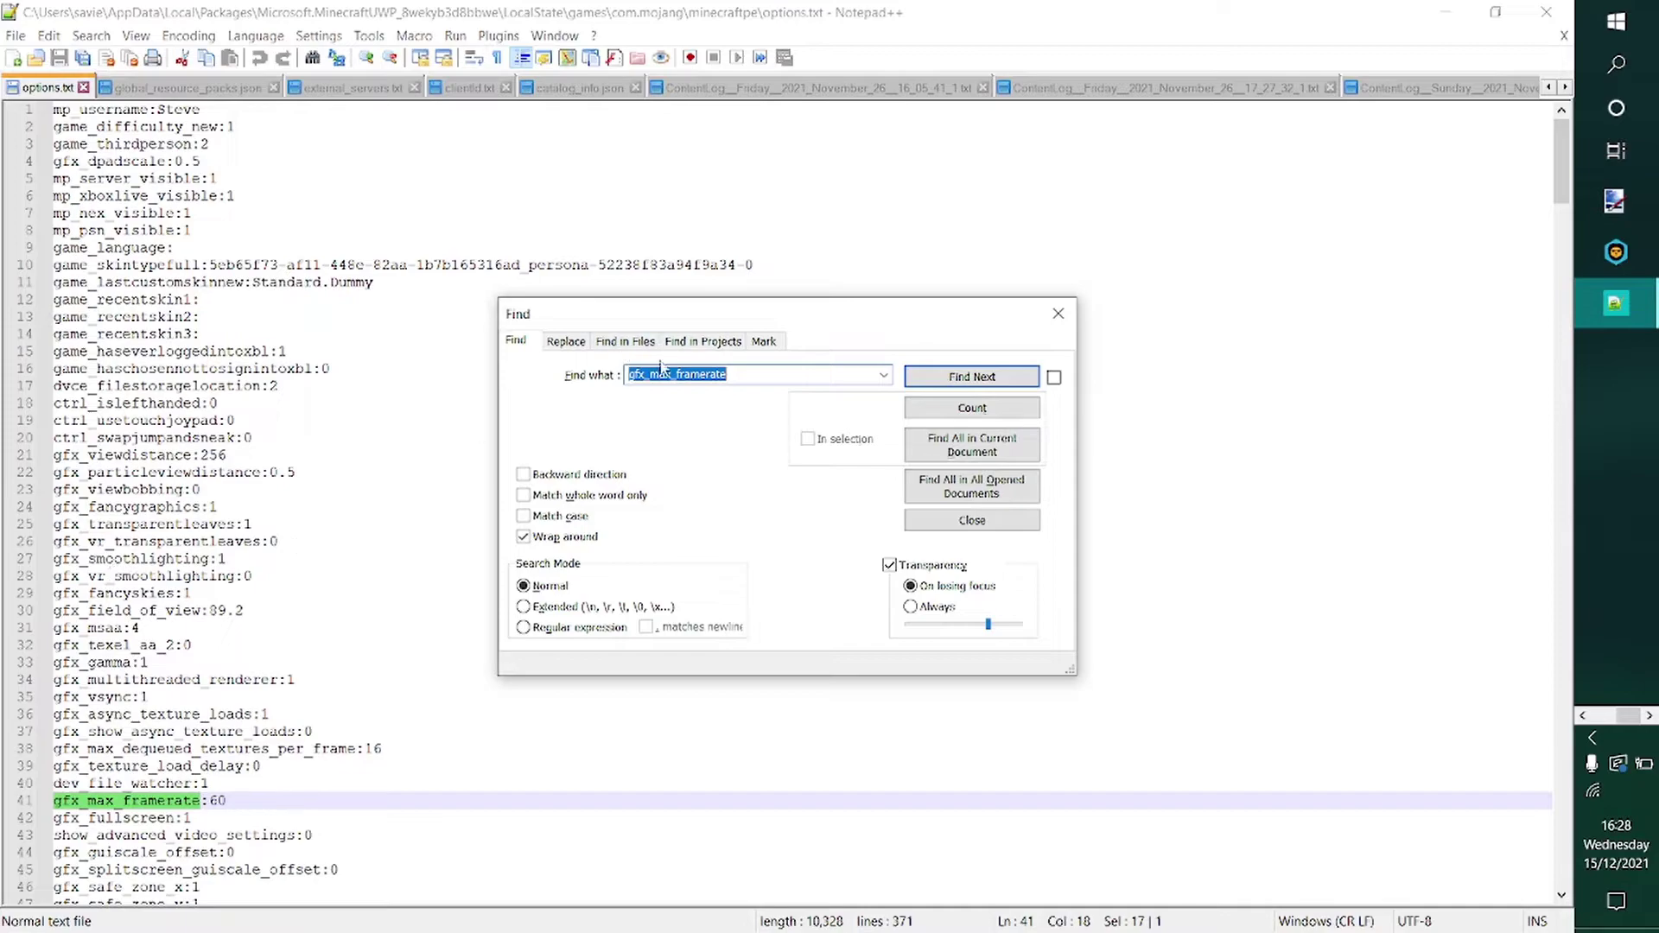
Step: Close Find and change gfx_max_framerate on line 41 from 60 to 80
{"action": "left_click", "coordinate": [750, 382]}
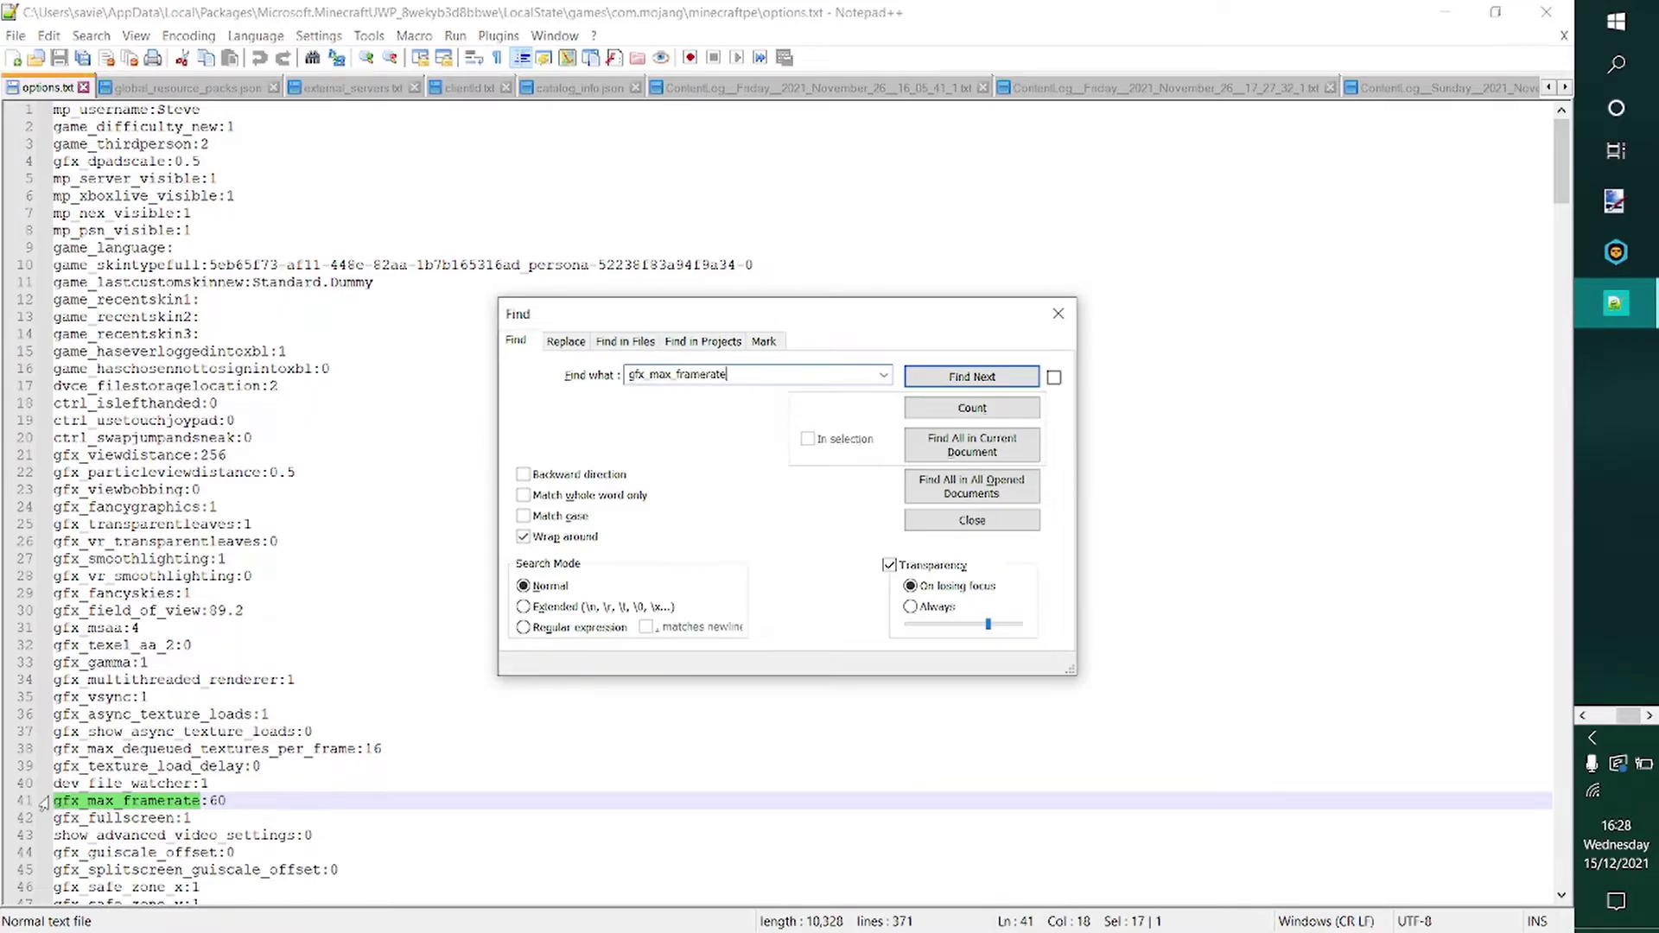
{"action": "key", "text": "Escape"}
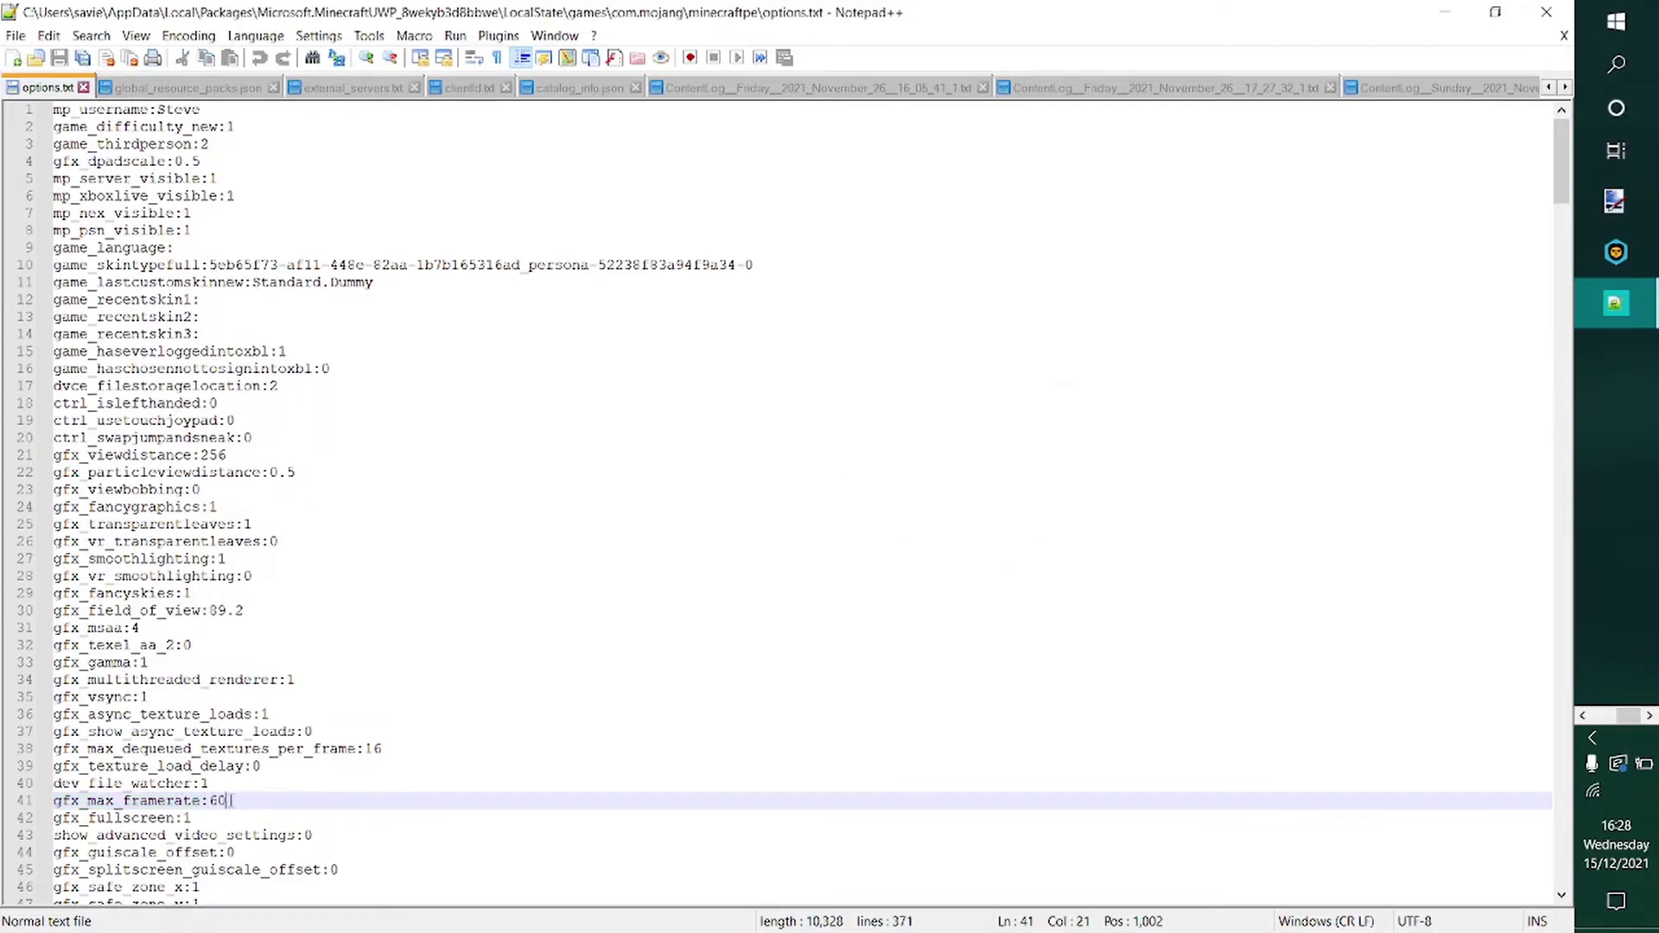
{"action": "left_click_drag", "start_coordinate": [228, 801], "coordinate": [54, 801]}
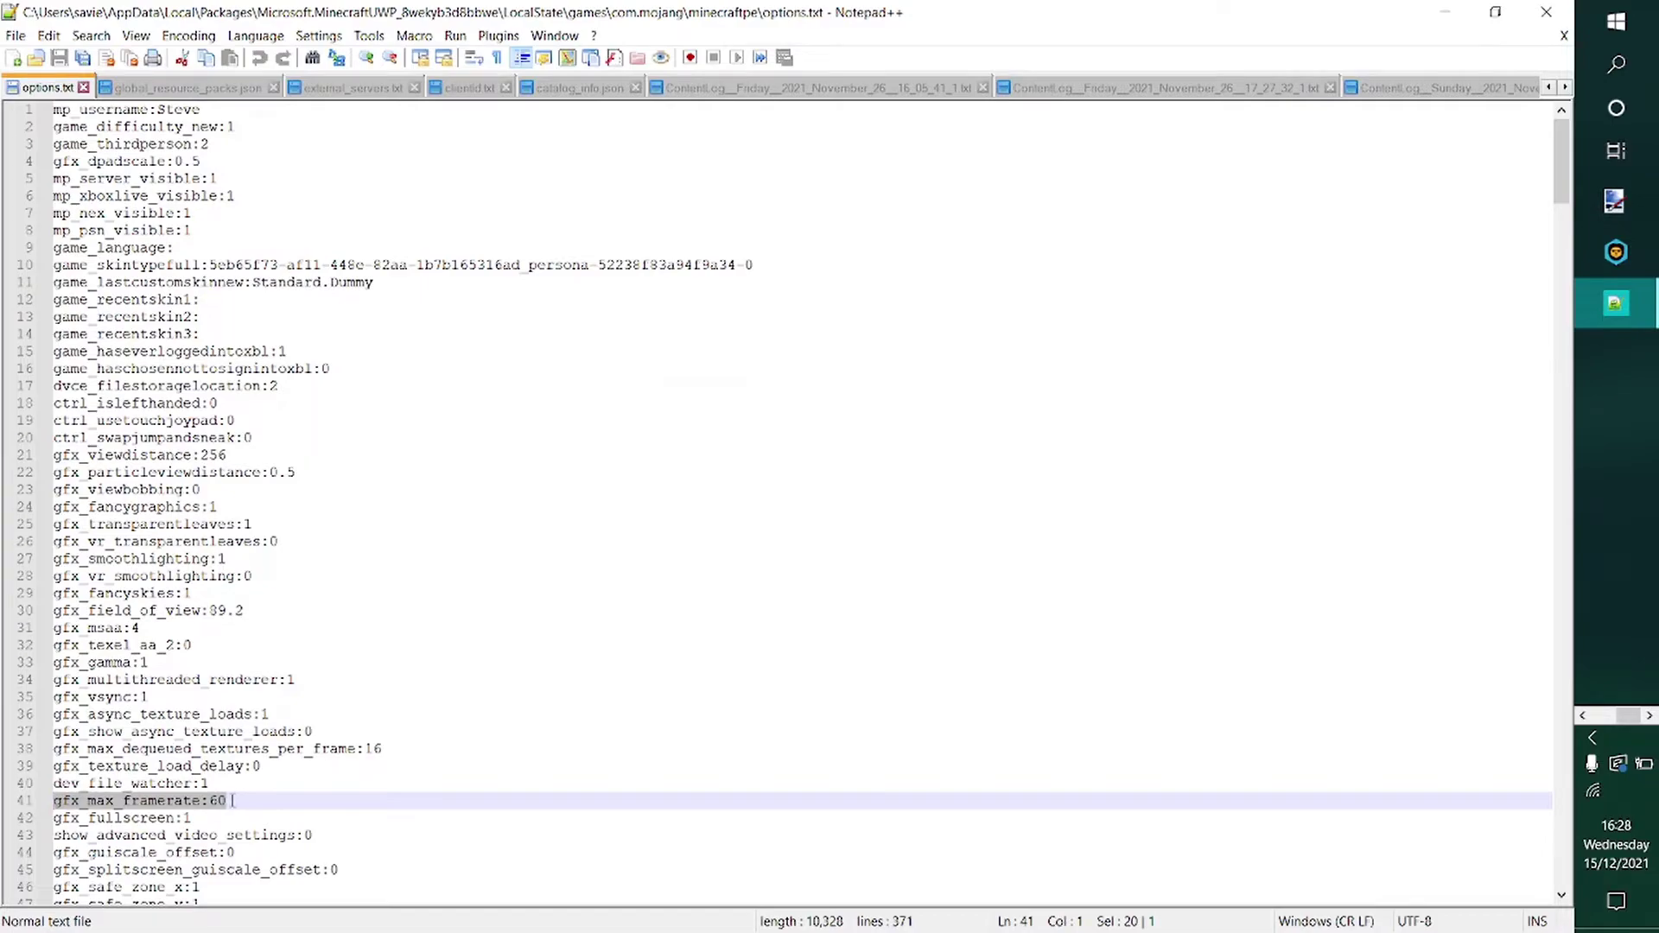
{"action": "left_click", "coordinate": [229, 802]}
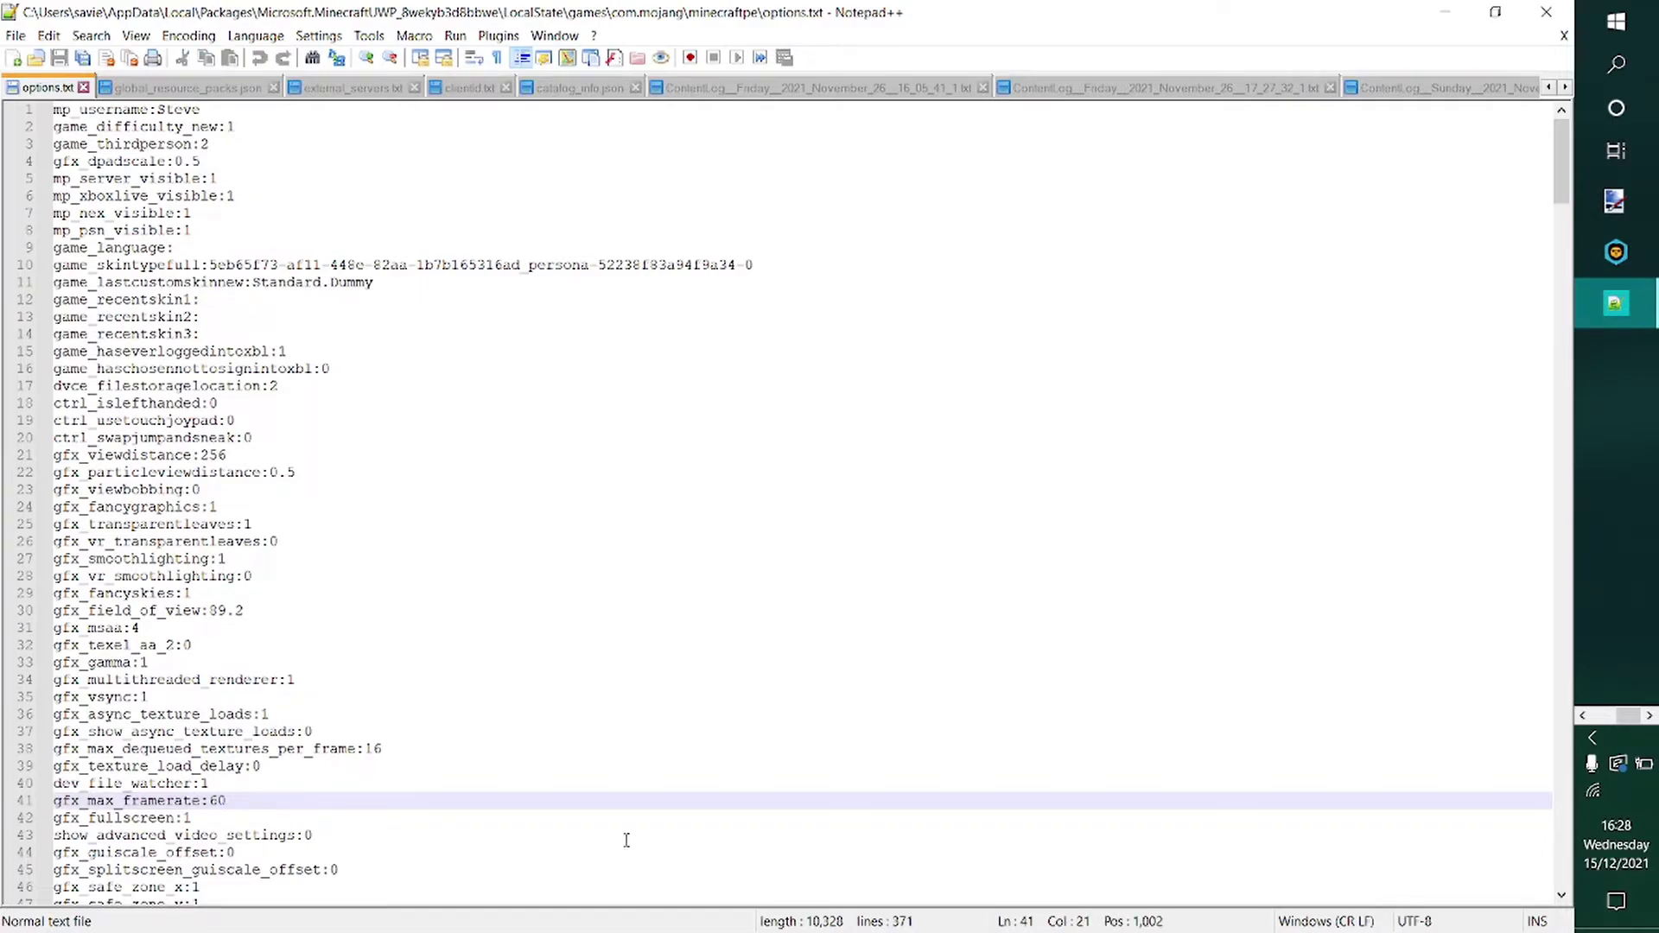
{"action": "key", "text": "BackSpace"}
{"action": "key", "text": "BackSpace"}
{"action": "type", "text": "30"}
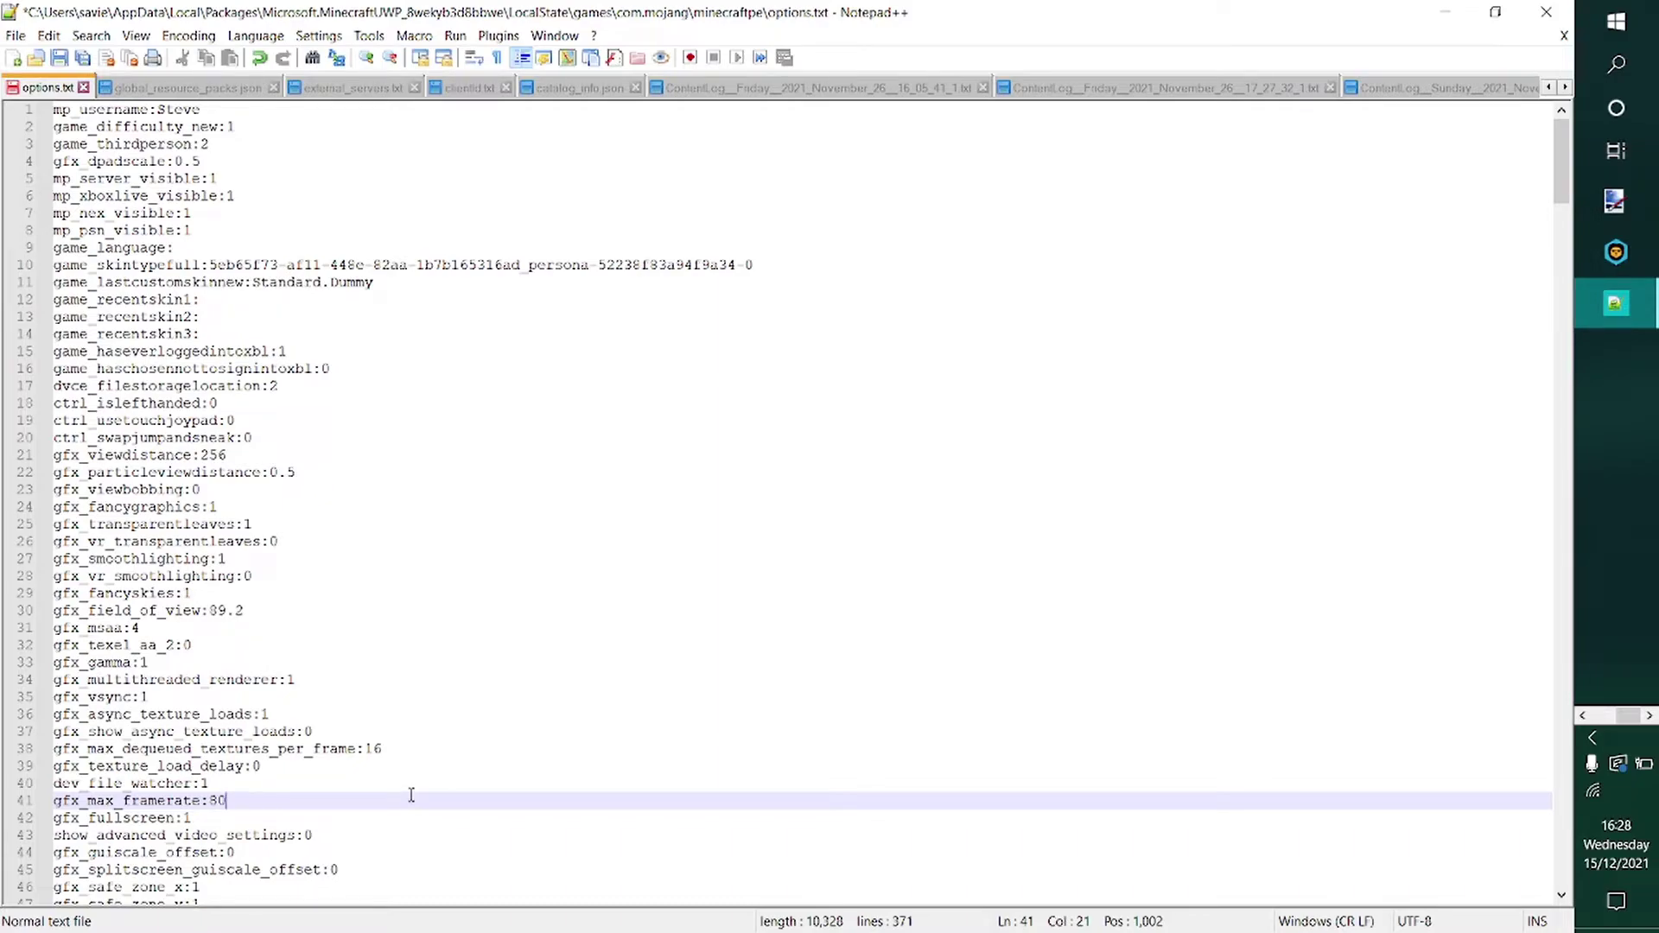
{"action": "scroll", "coordinate": [758, 795], "scroll_direction": "down", "scroll_amount": 6}
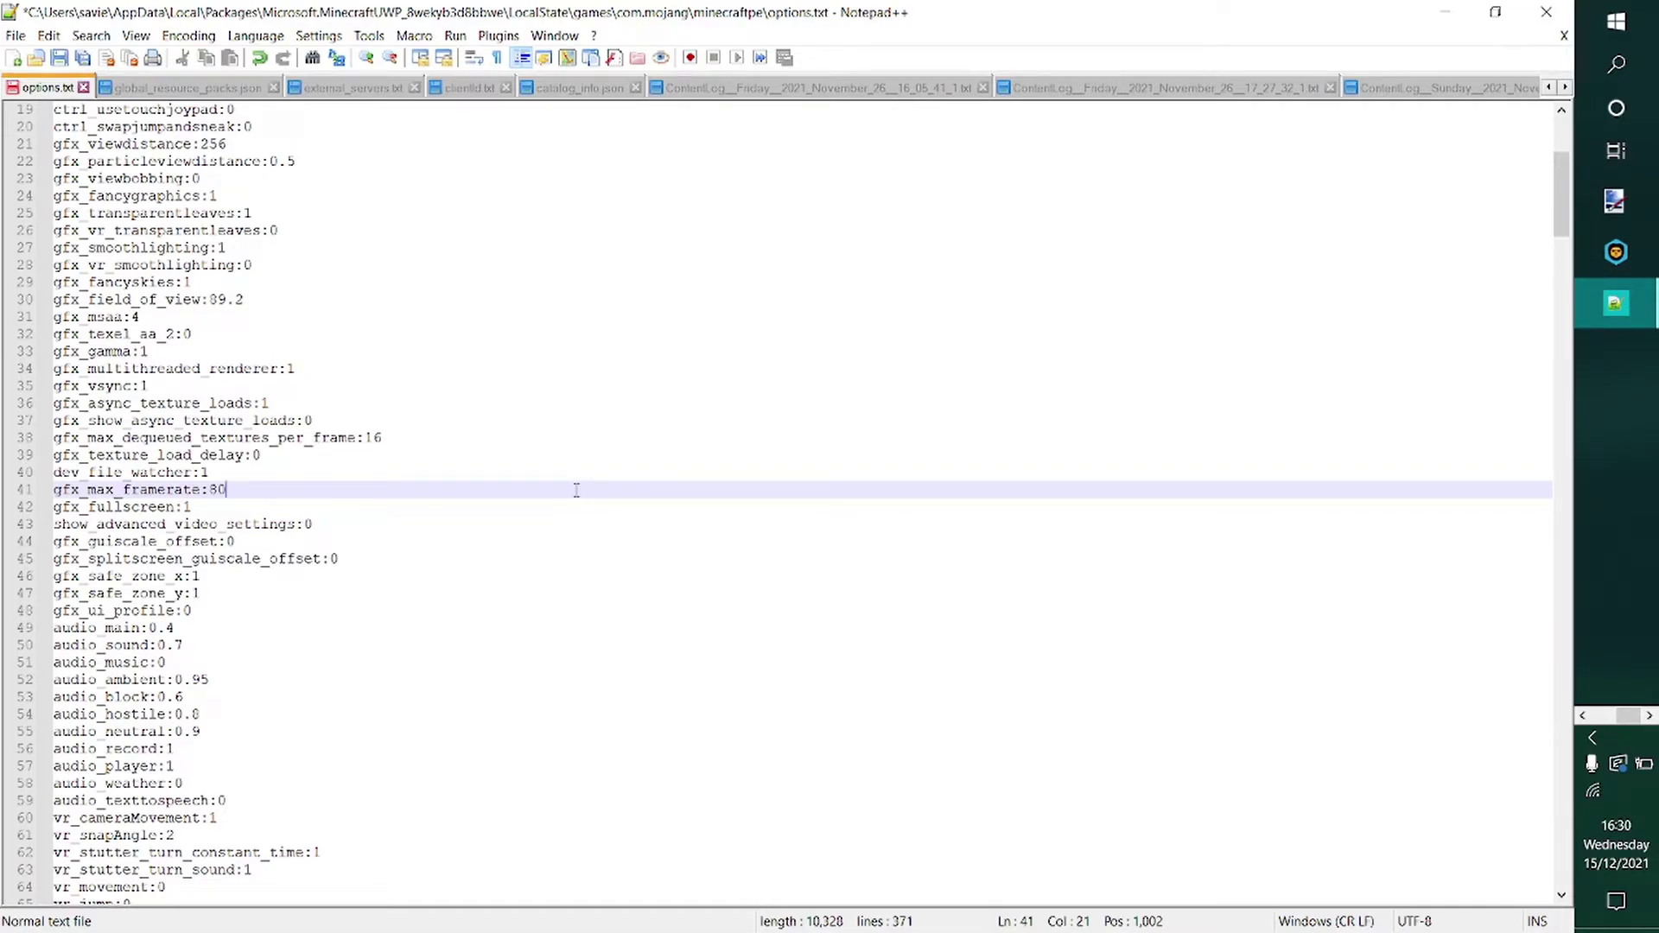
Step: Find gfx_vsync, landing on line 35 reading gfx_vsync:1, then close the Find dialog
{"action": "key", "text": "ctrl+f"}
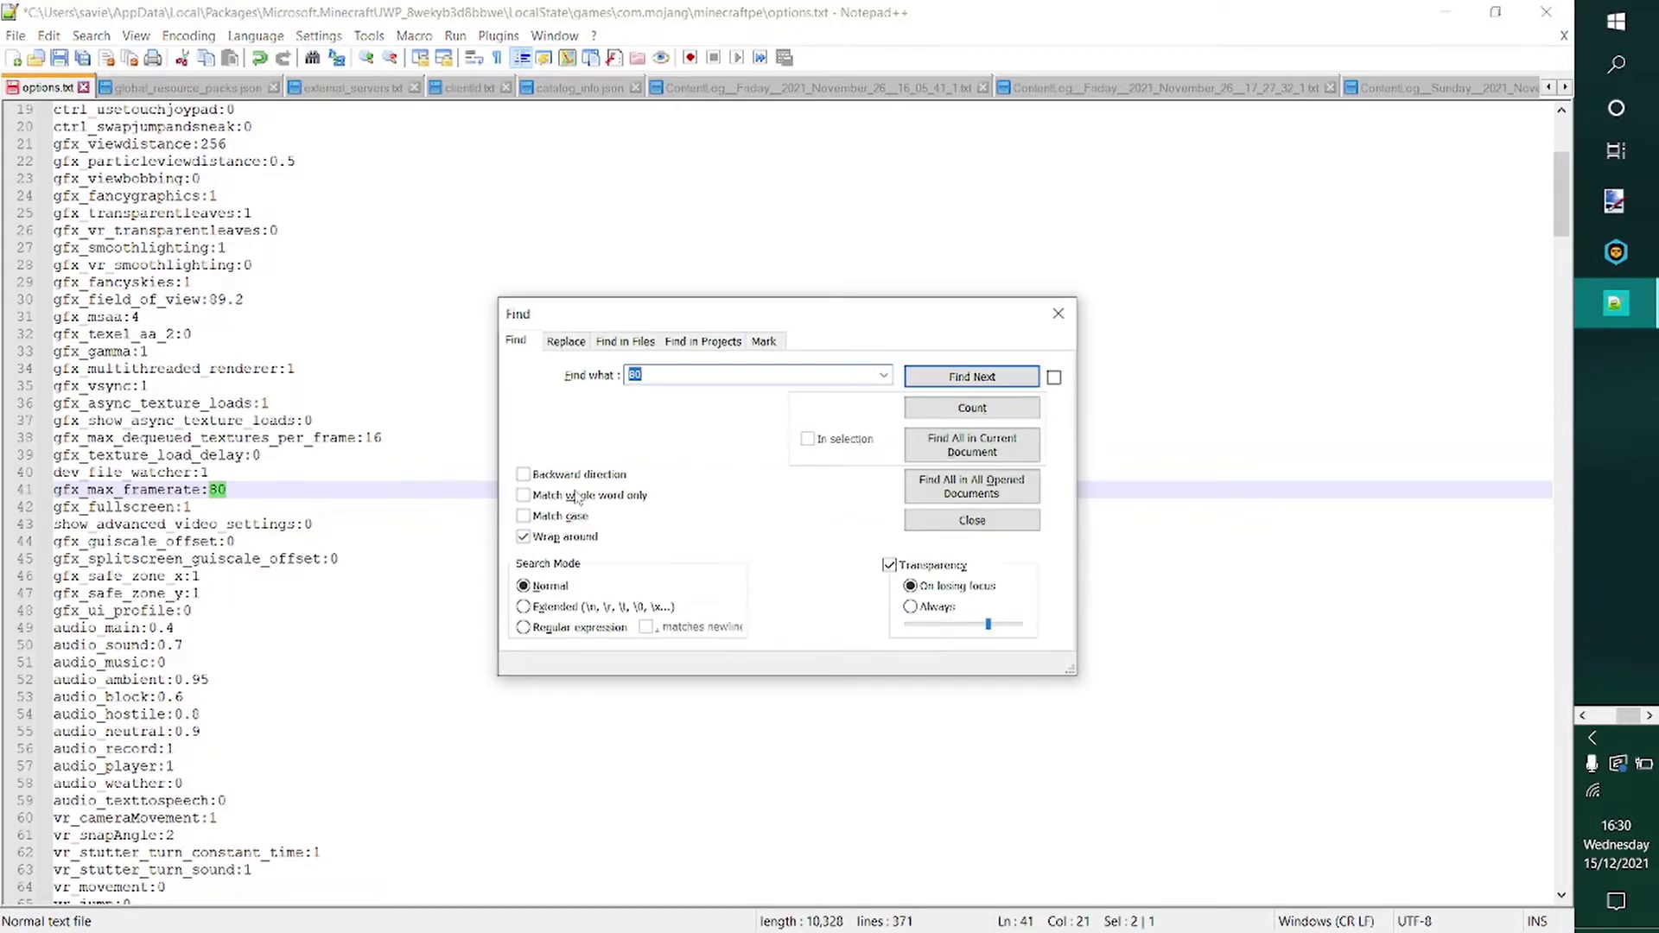
{"action": "type", "text": "gfx_vsync"}
{"action": "left_click", "coordinate": [951, 380]}
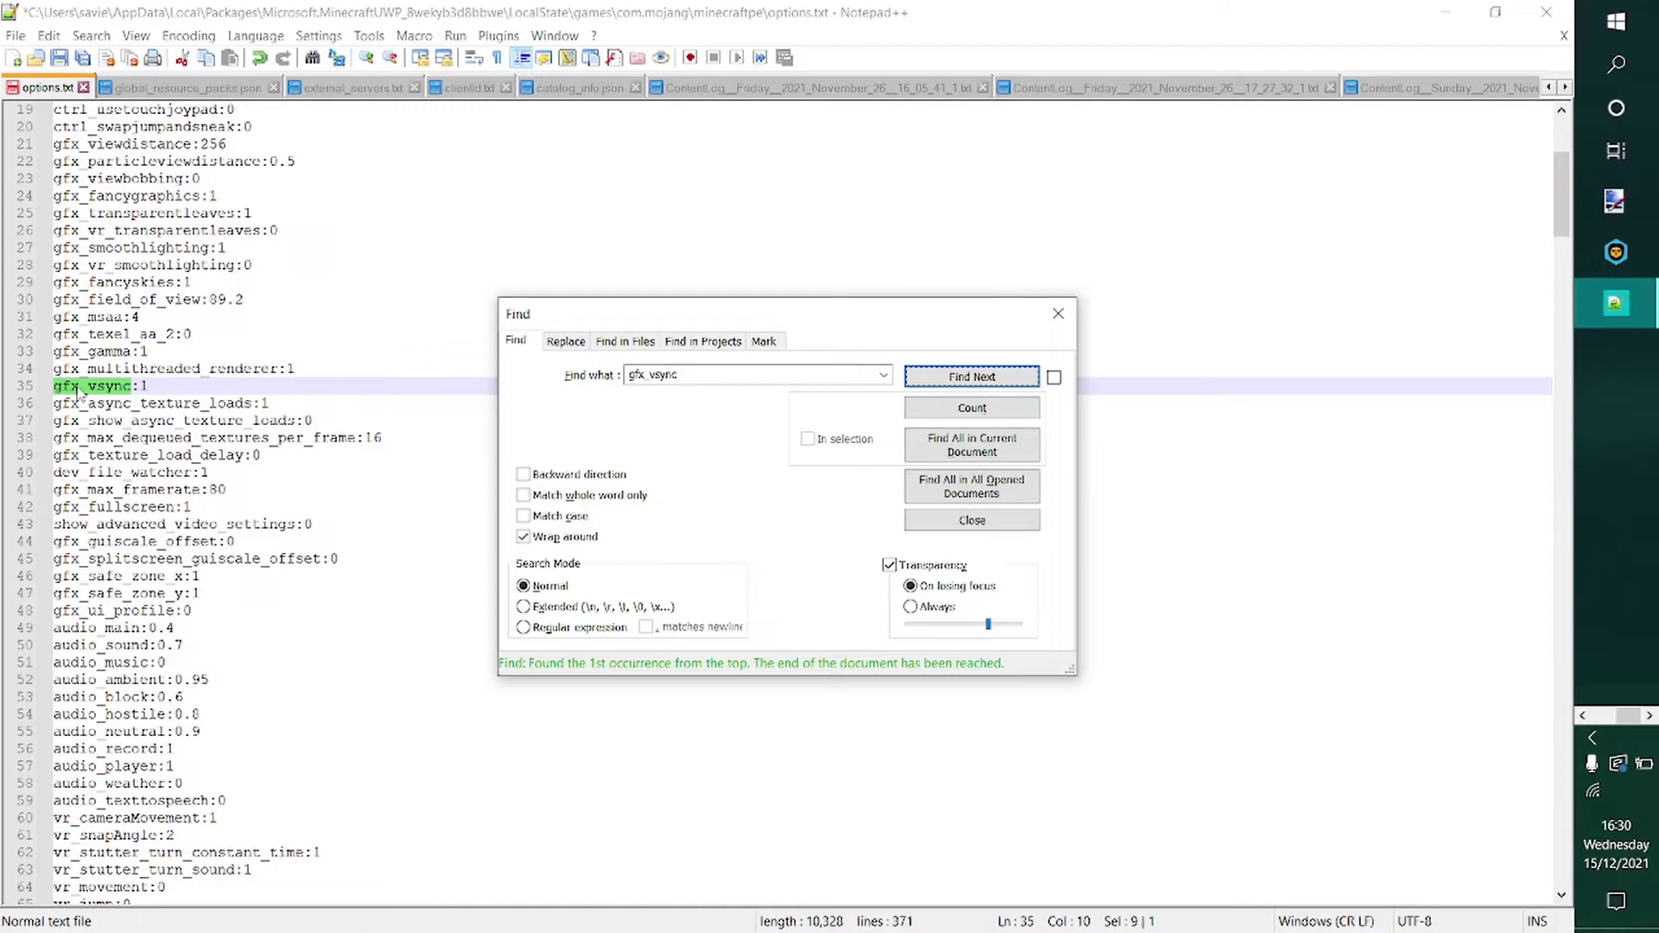
{"action": "left_click", "coordinate": [1058, 316]}
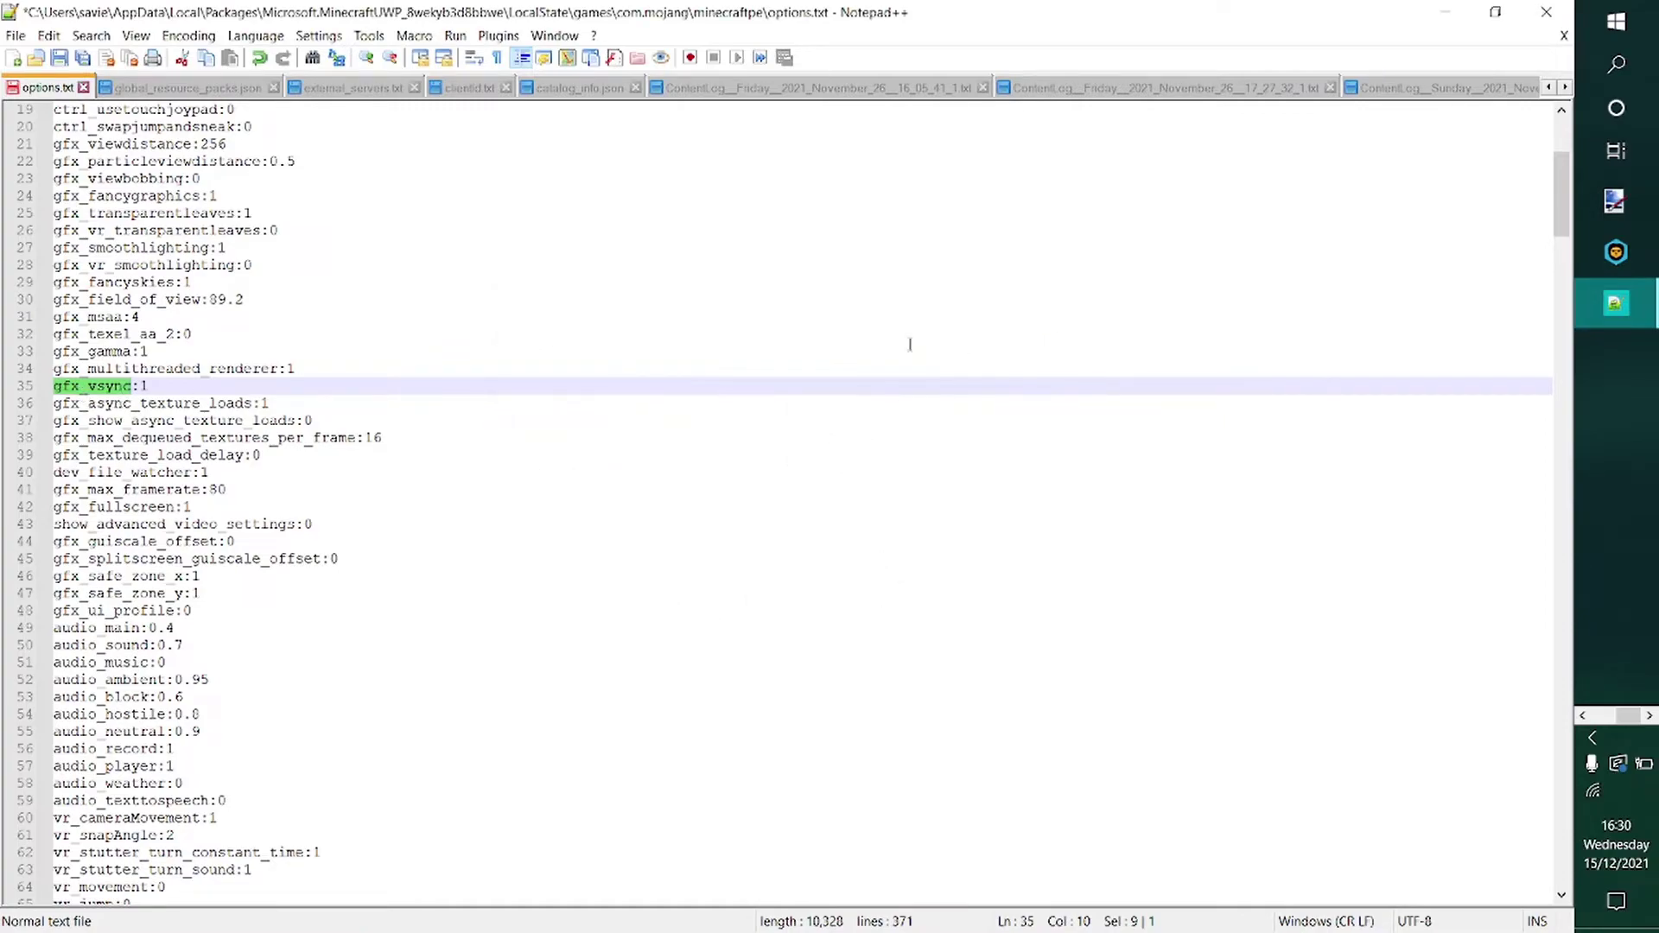
{"action": "key", "text": "End"}
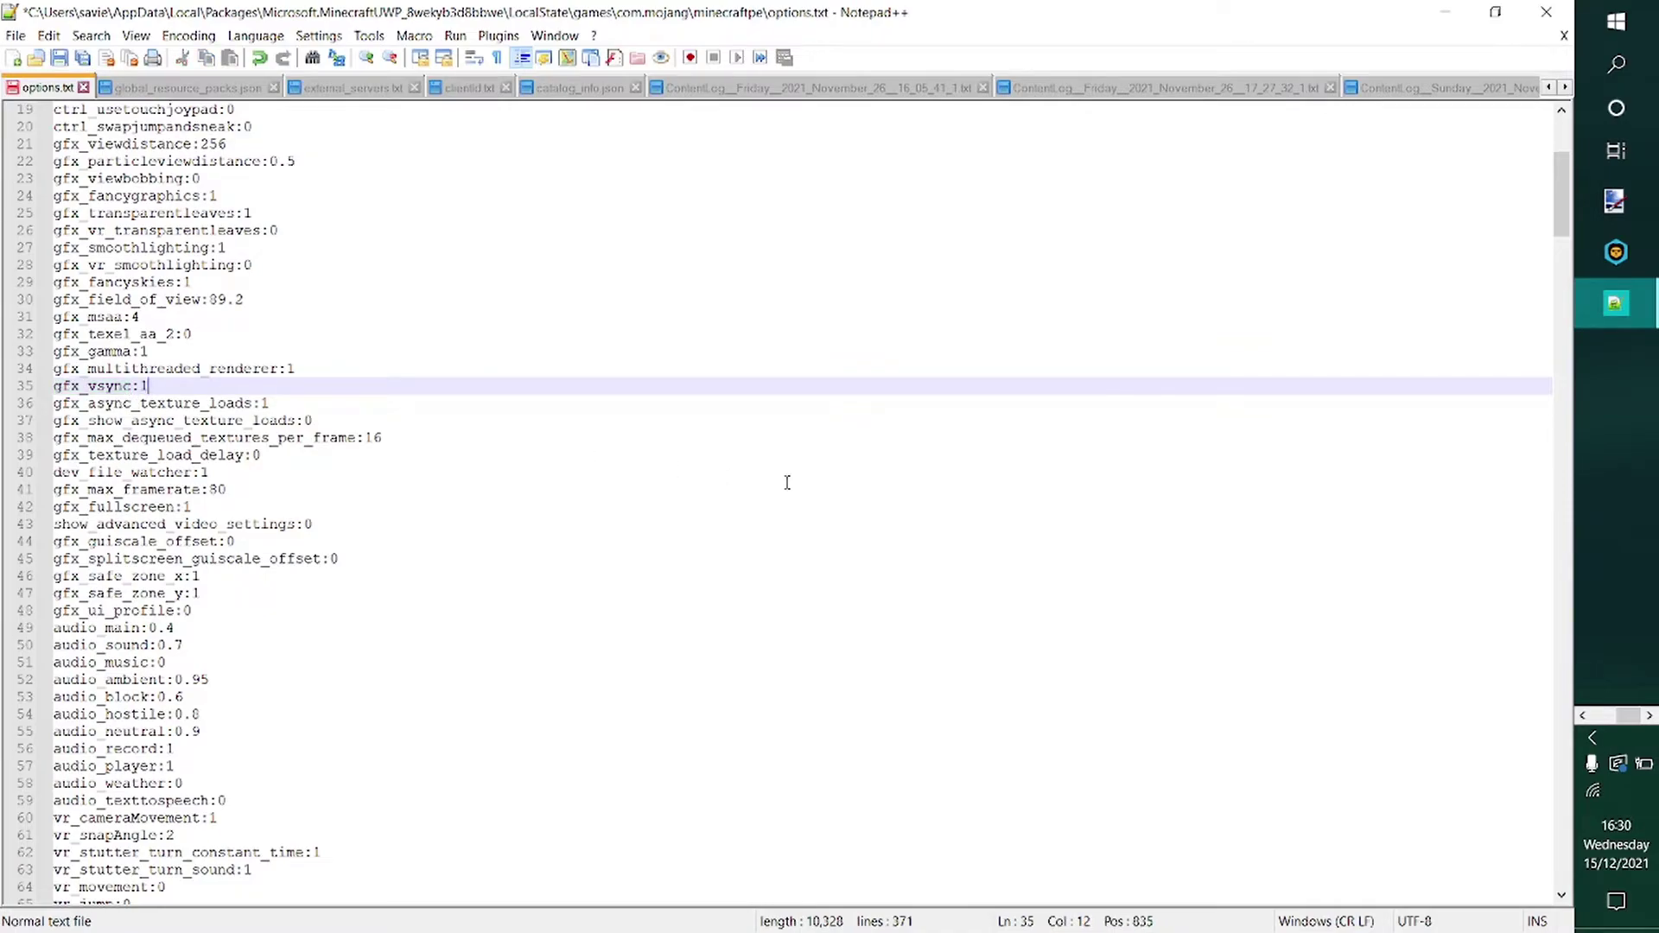
Step: Replace the vsync value 1 with 0 on line 35, fixing a mistyped 2
{"action": "key", "text": "BackSpace"}
{"action": "type", "text": "2"}
{"action": "key", "text": "BackSpace"}
{"action": "type", "text": "0"}
Step: Select the gfx_vsync line 35 and bookmark it from the margin
{"action": "left_click_drag", "start_coordinate": [55, 386], "coordinate": [146, 388]}
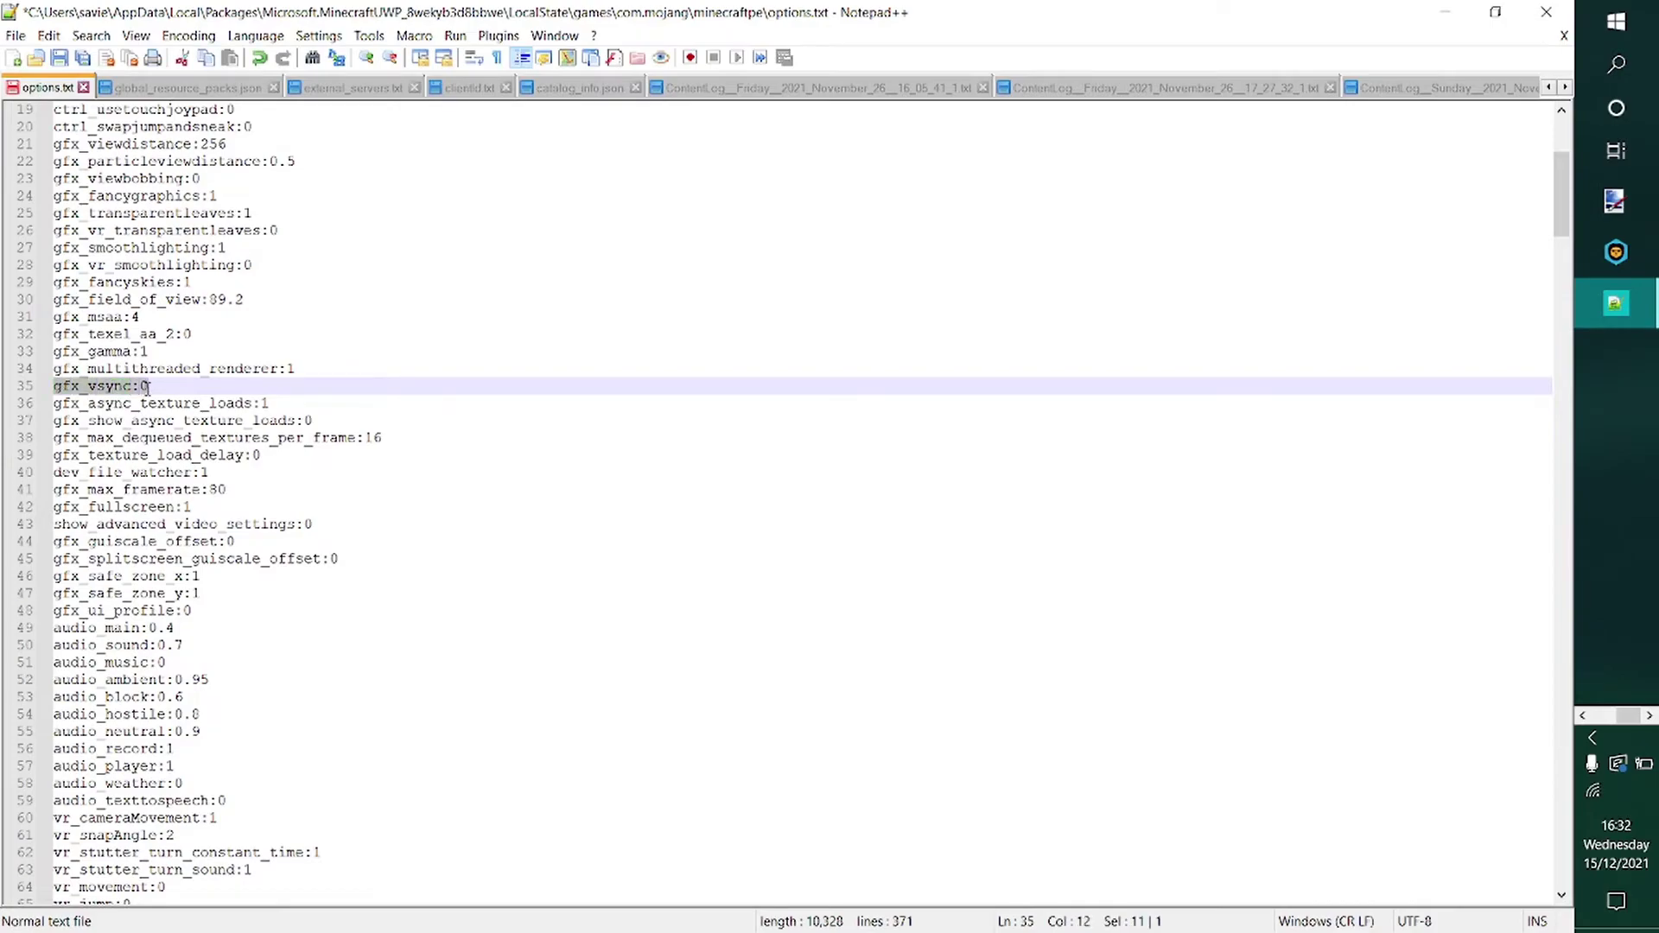
{"action": "left_click", "coordinate": [167, 384]}
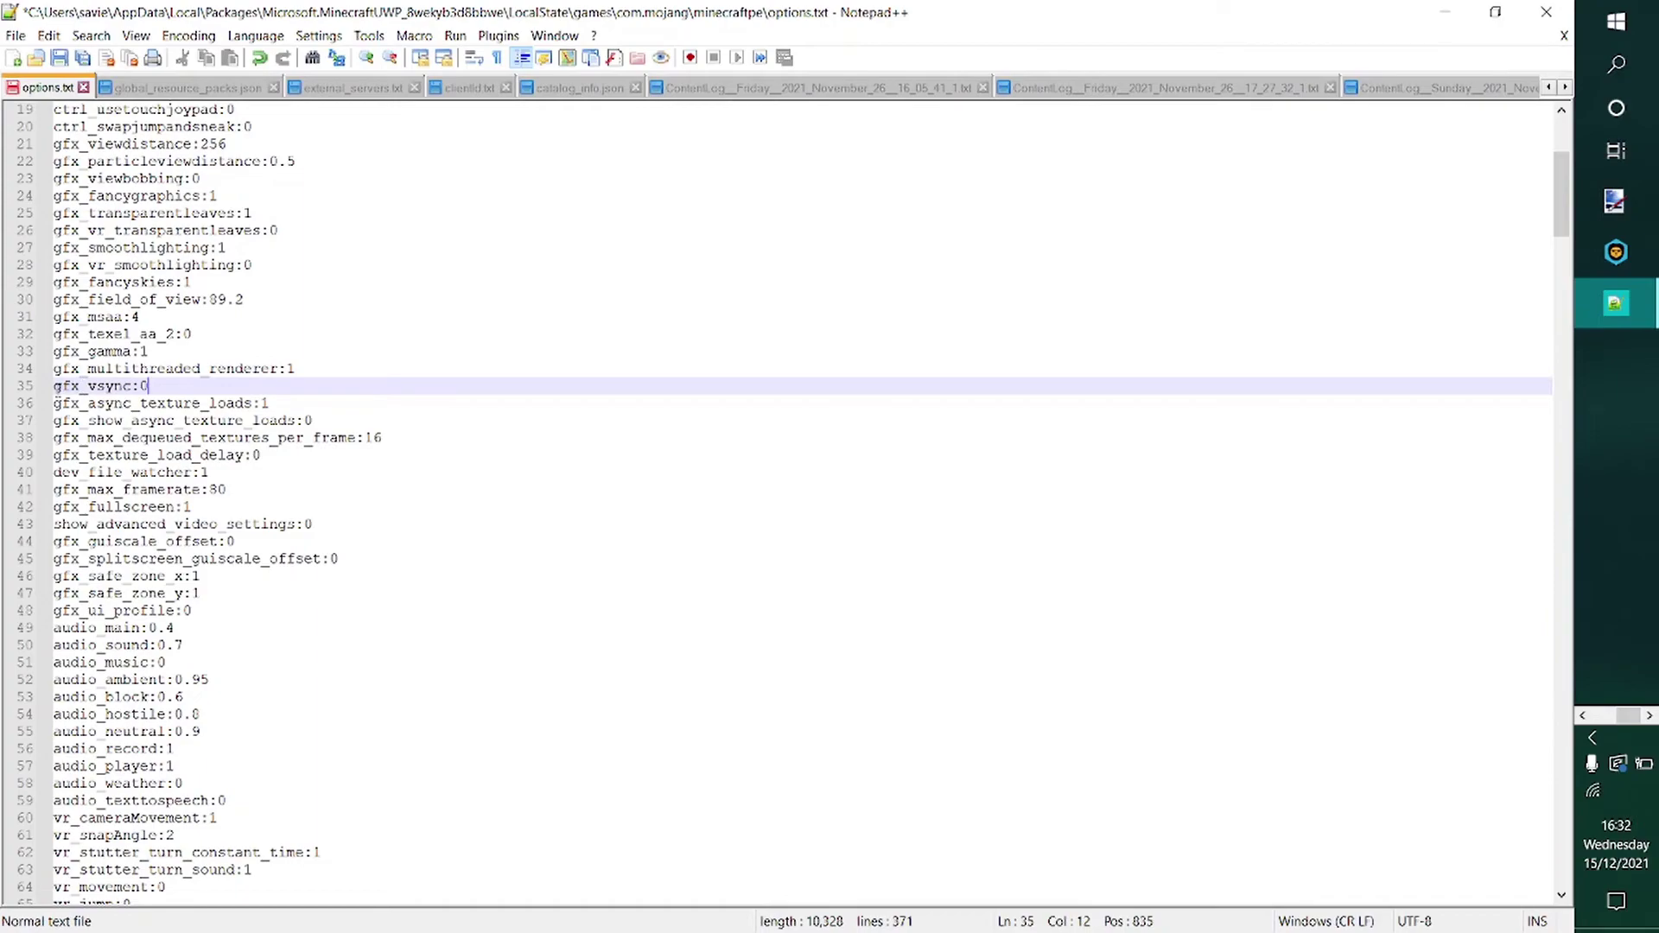
{"action": "left_click", "coordinate": [44, 386]}
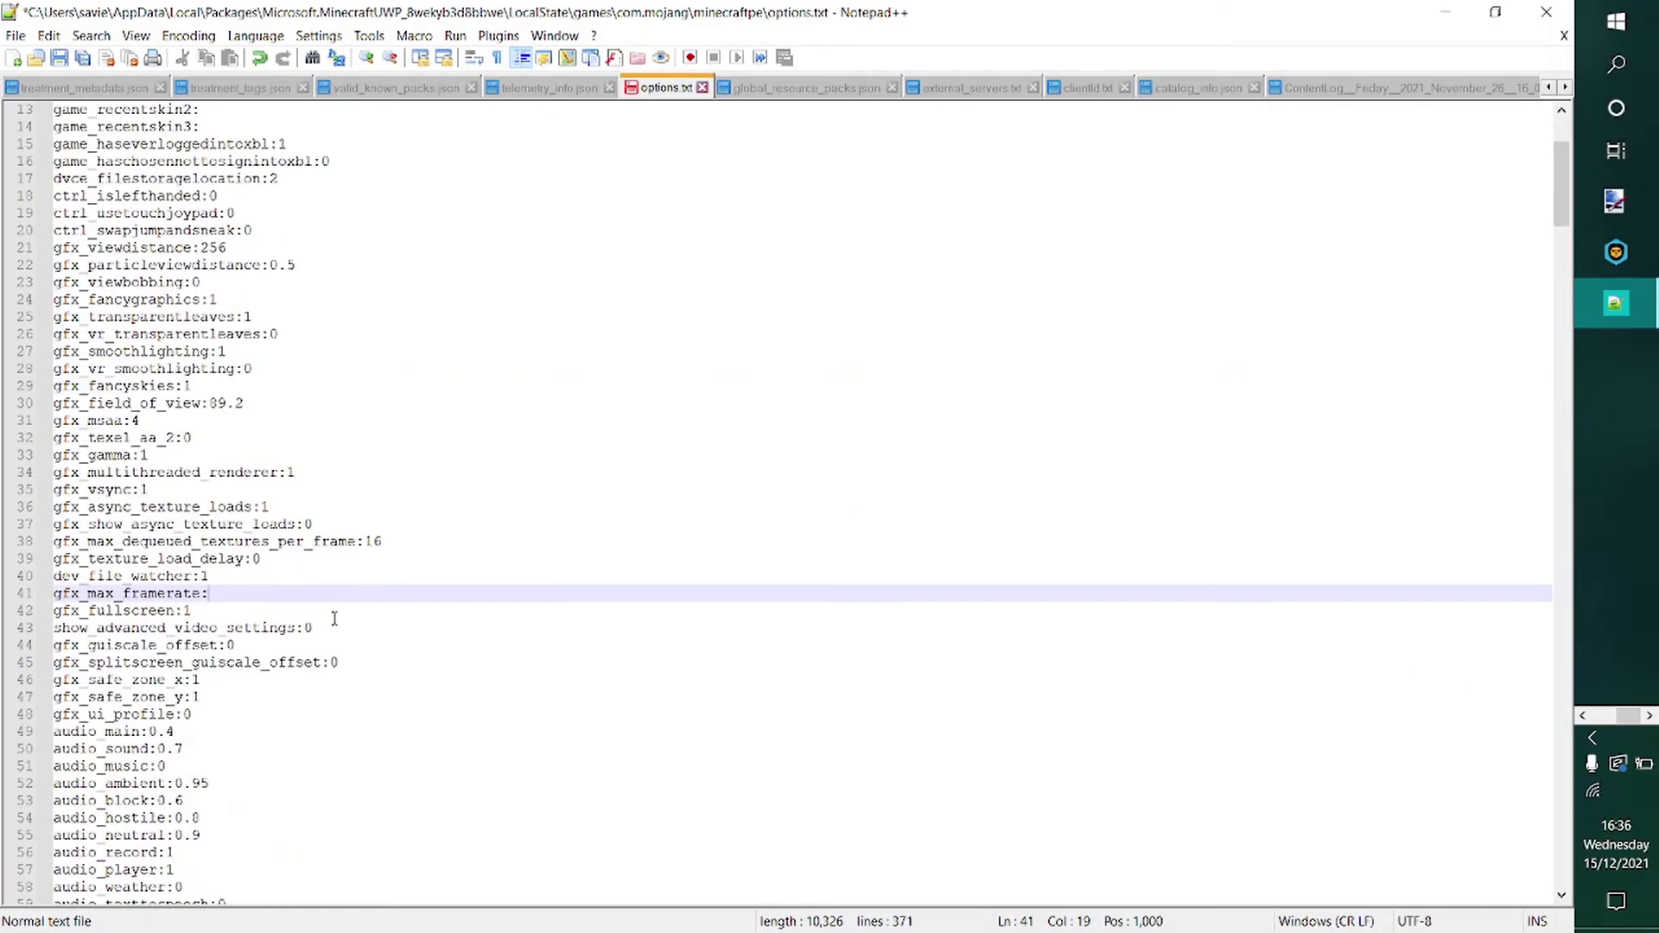
Step: Enter the new value so line 41 reads gfx_max_framerate:80, then save options.txt
{"action": "type", "text": "30"}
{"action": "key", "text": "ctrl+s"}
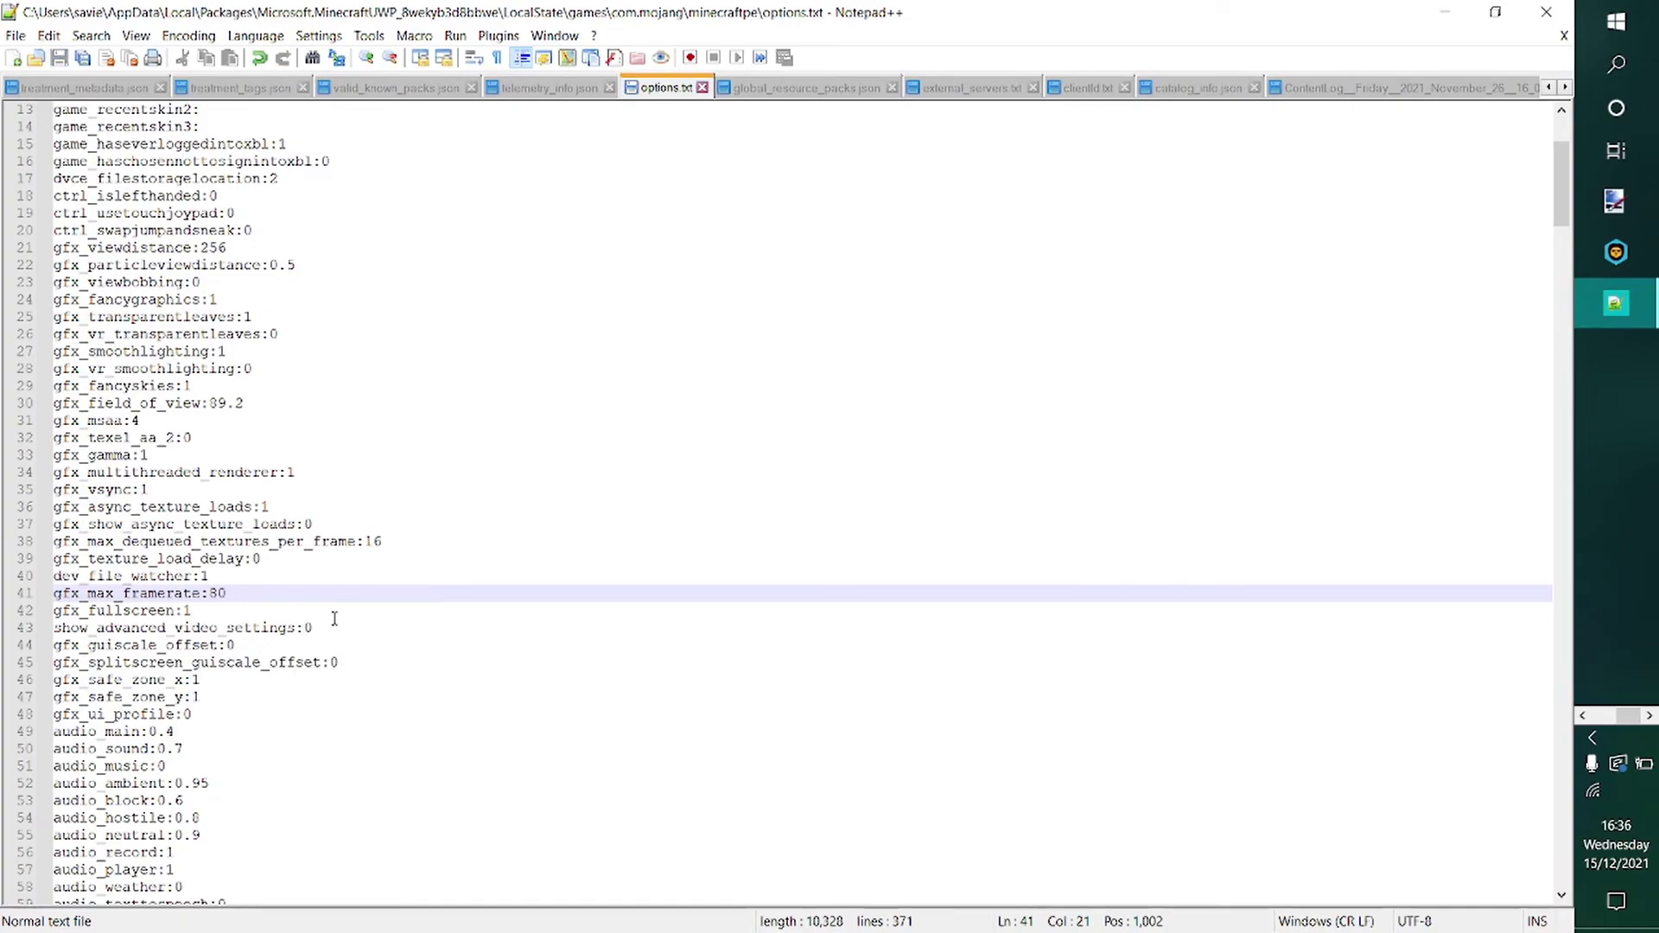
{"action": "left_click", "coordinate": [17, 36]}
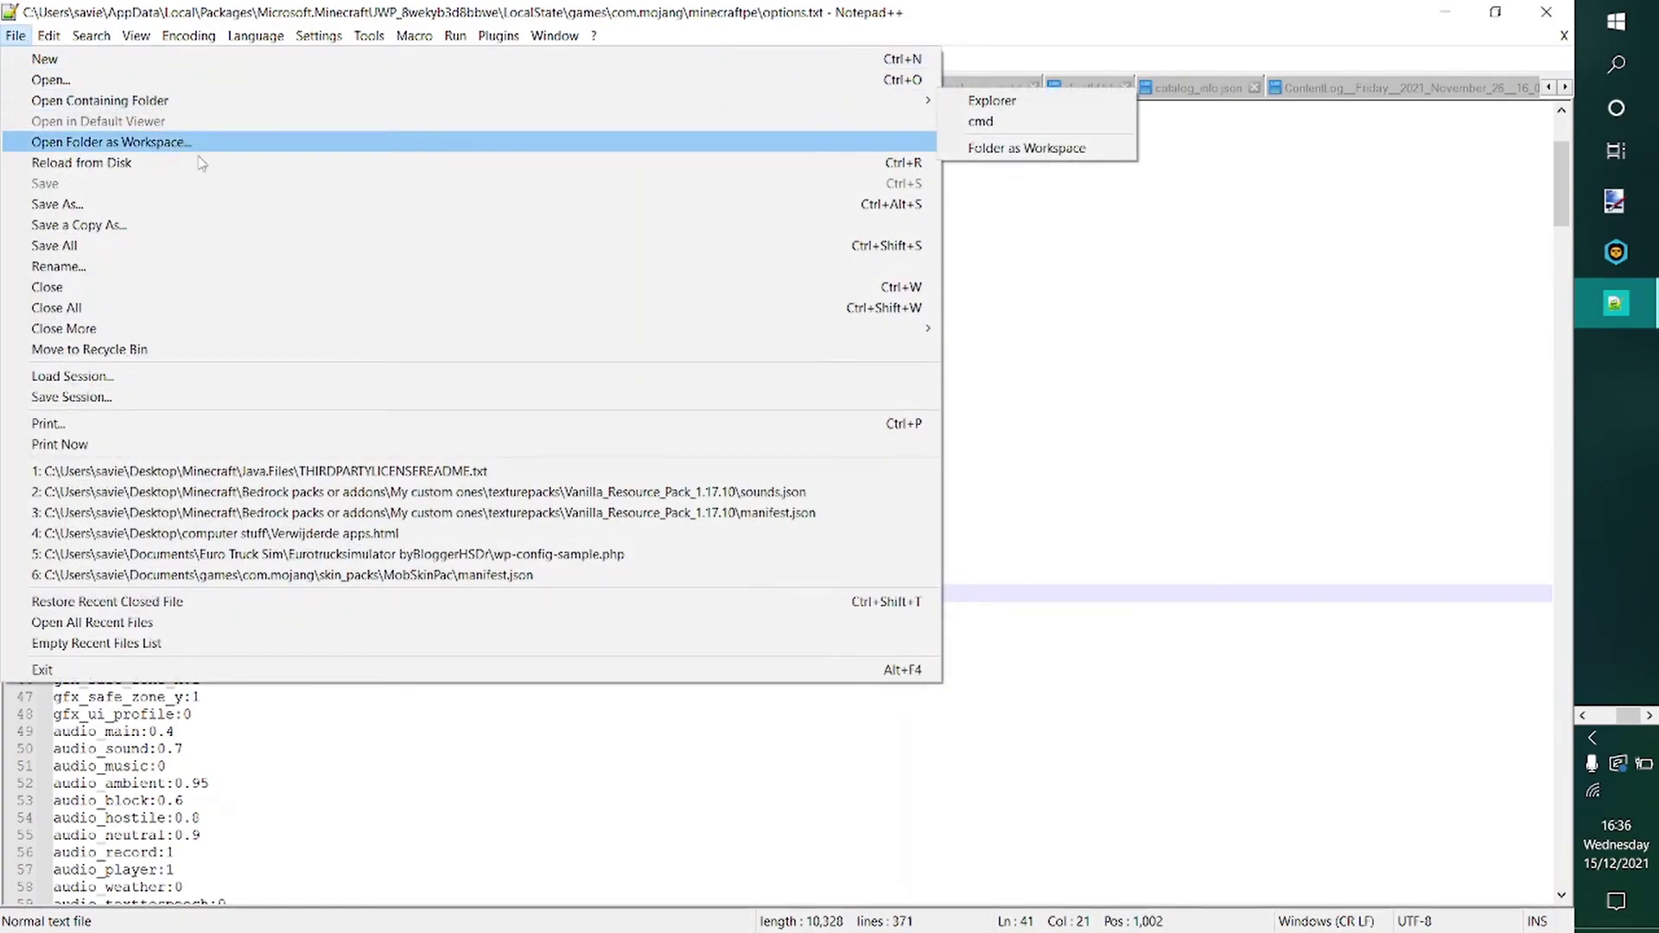
{"action": "left_click", "coordinate": [1089, 333]}
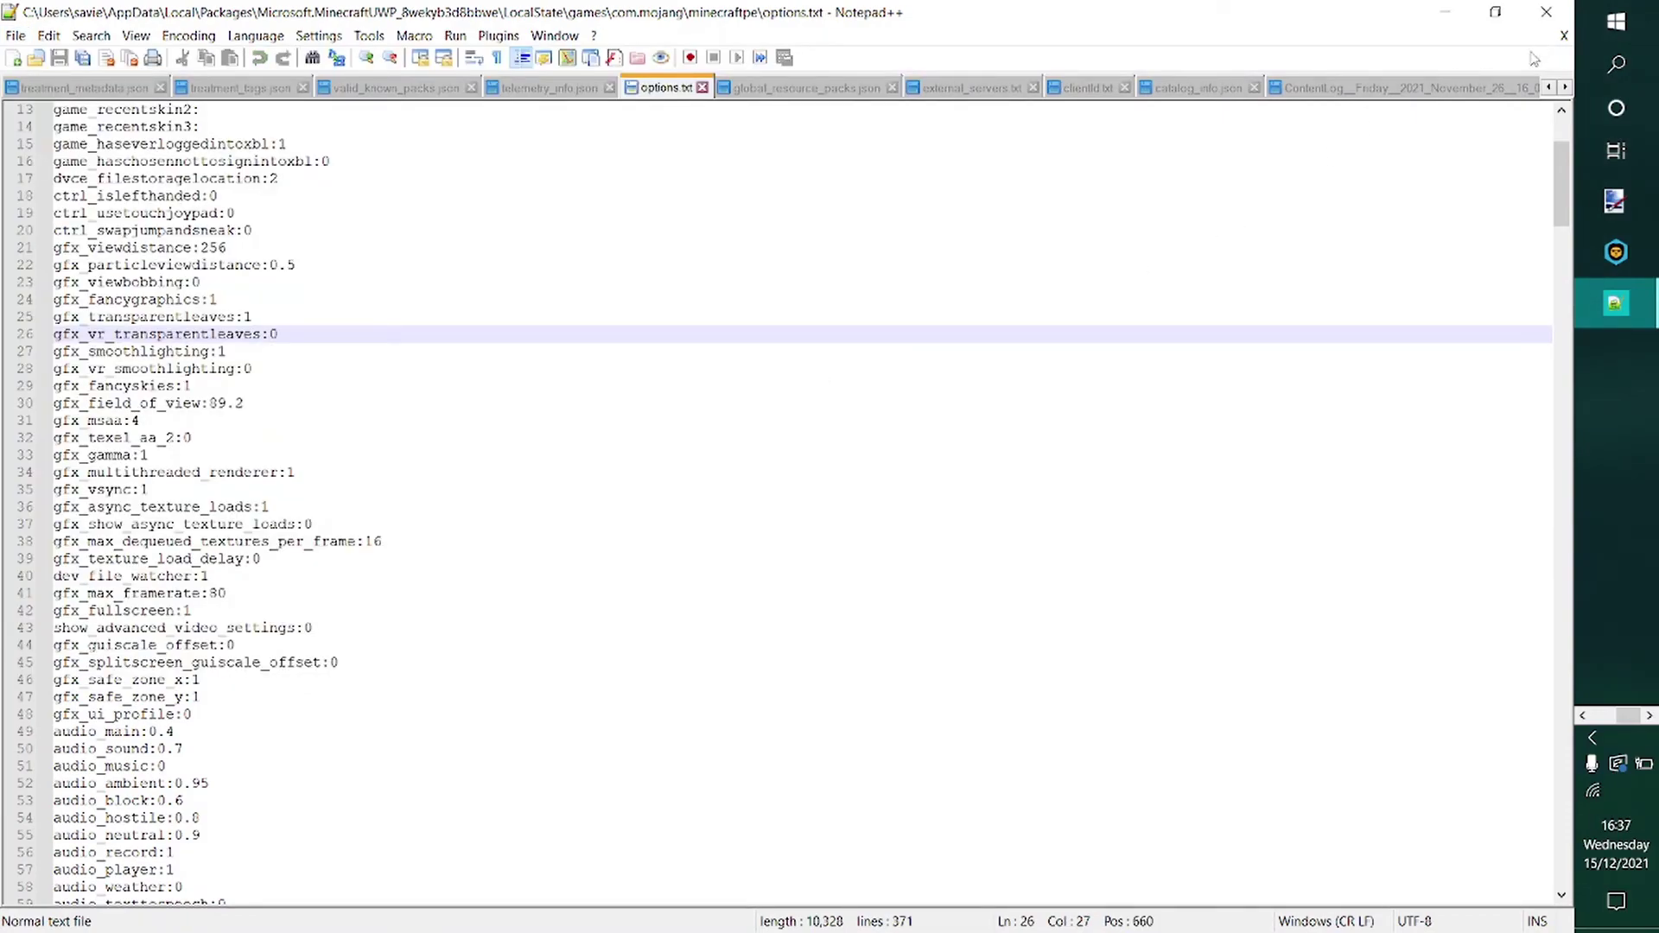
Step: Close Notepad++ and the minecraftpe folder window to return to the desktop
{"action": "left_click", "coordinate": [1546, 12]}
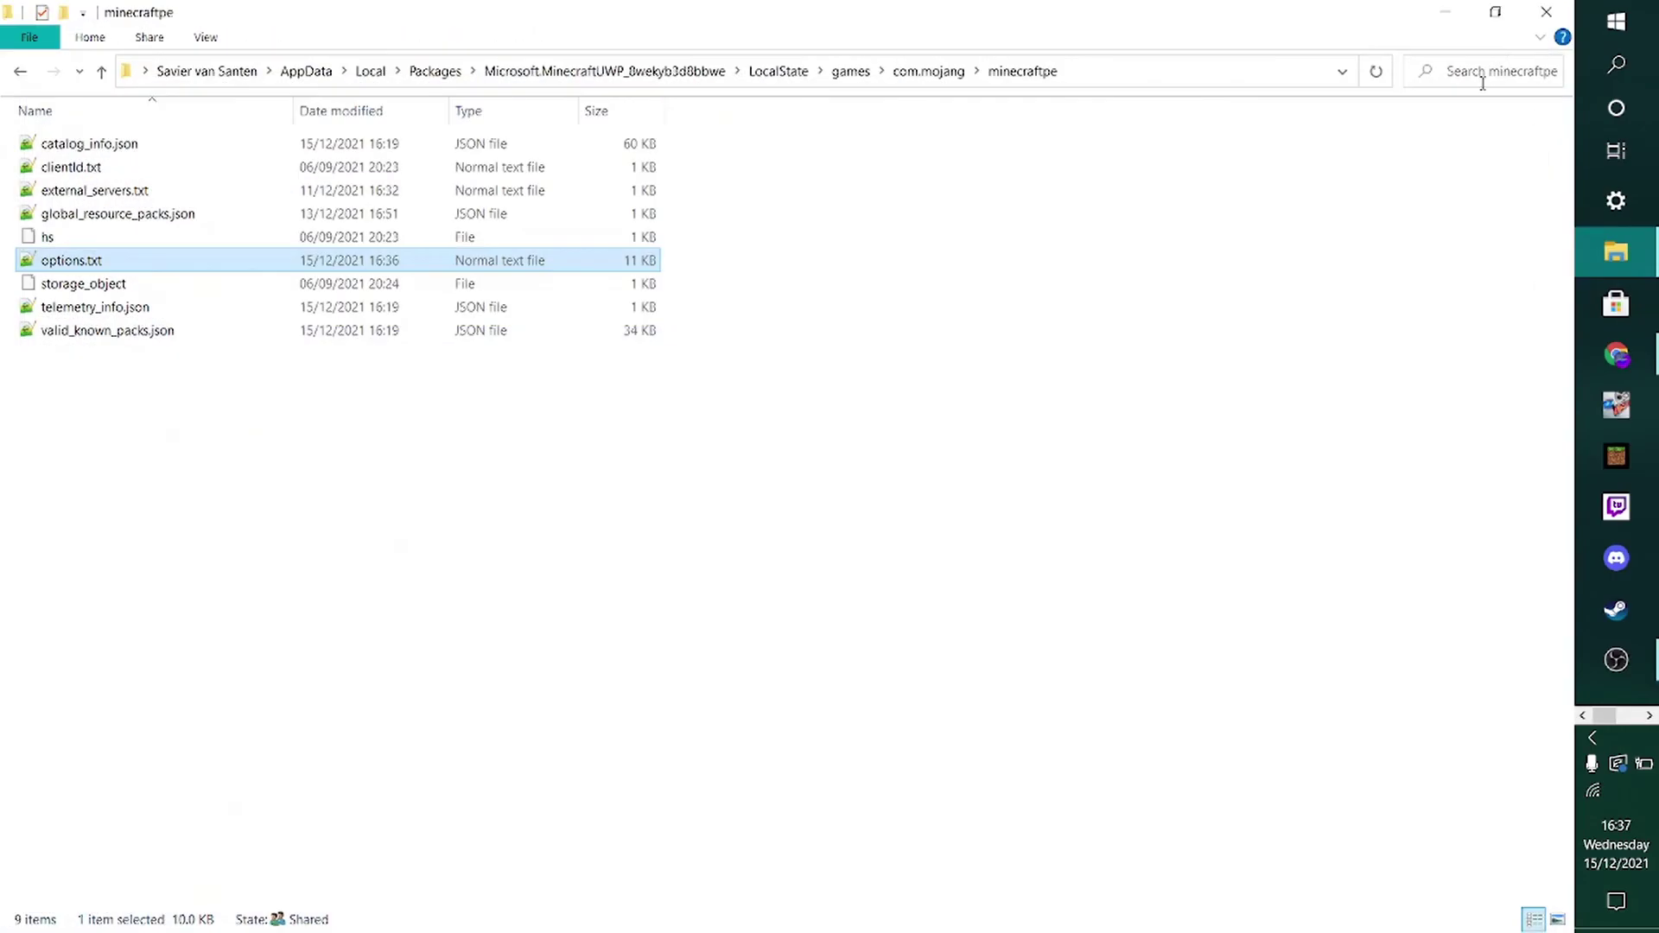
{"action": "left_click", "coordinate": [1547, 10]}
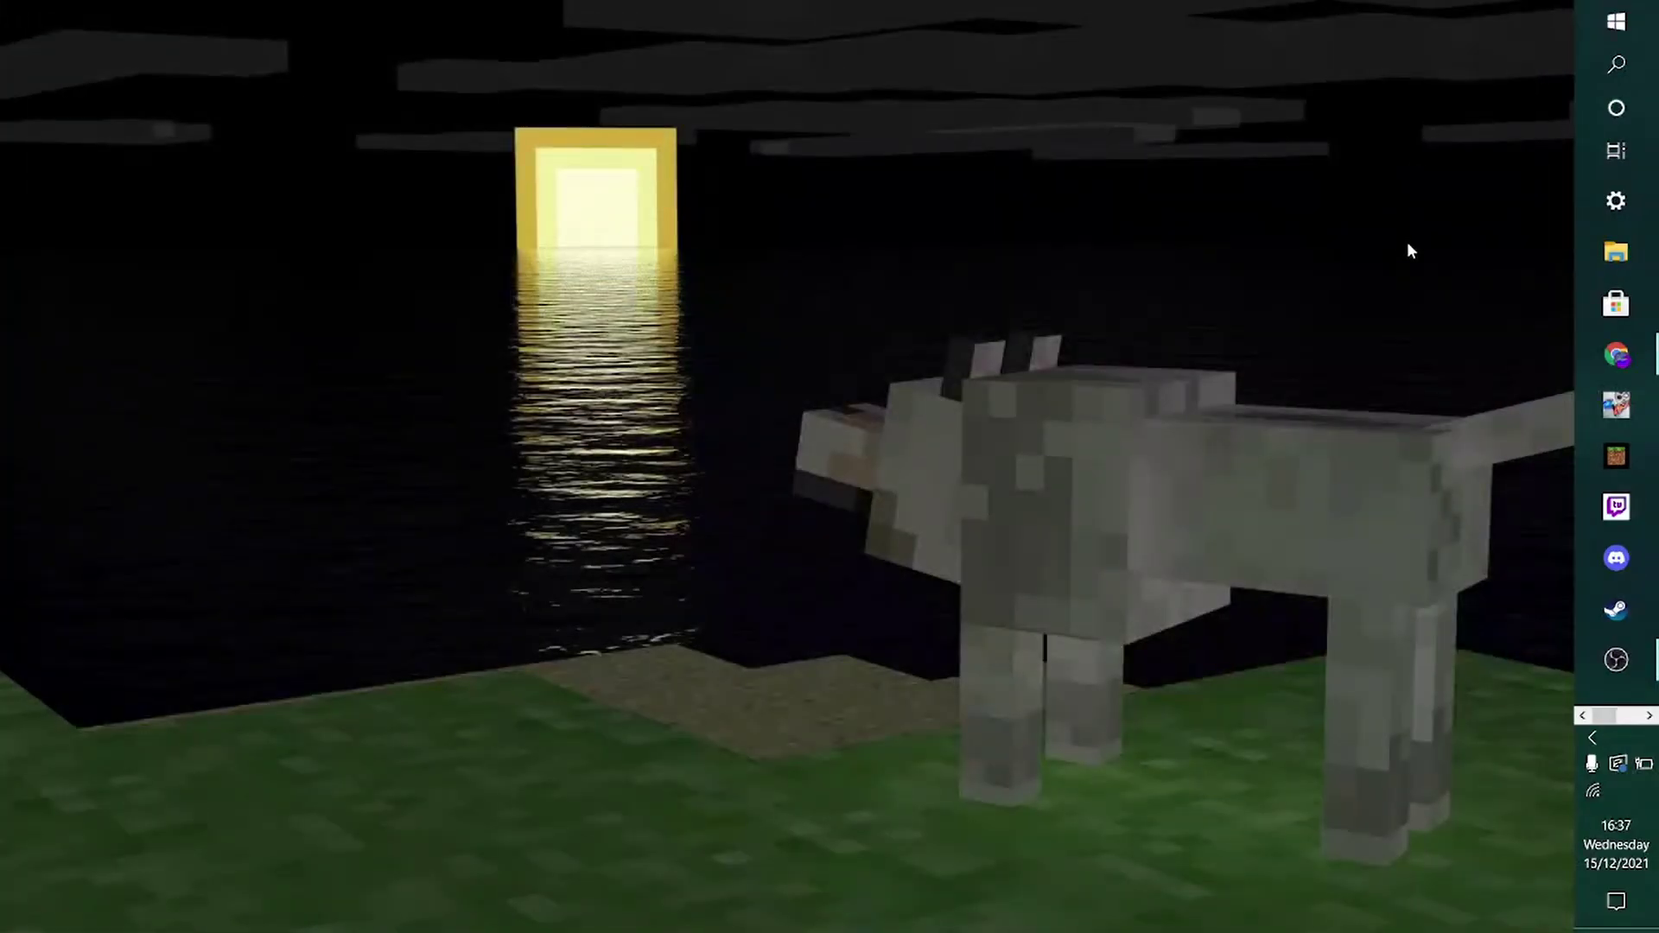